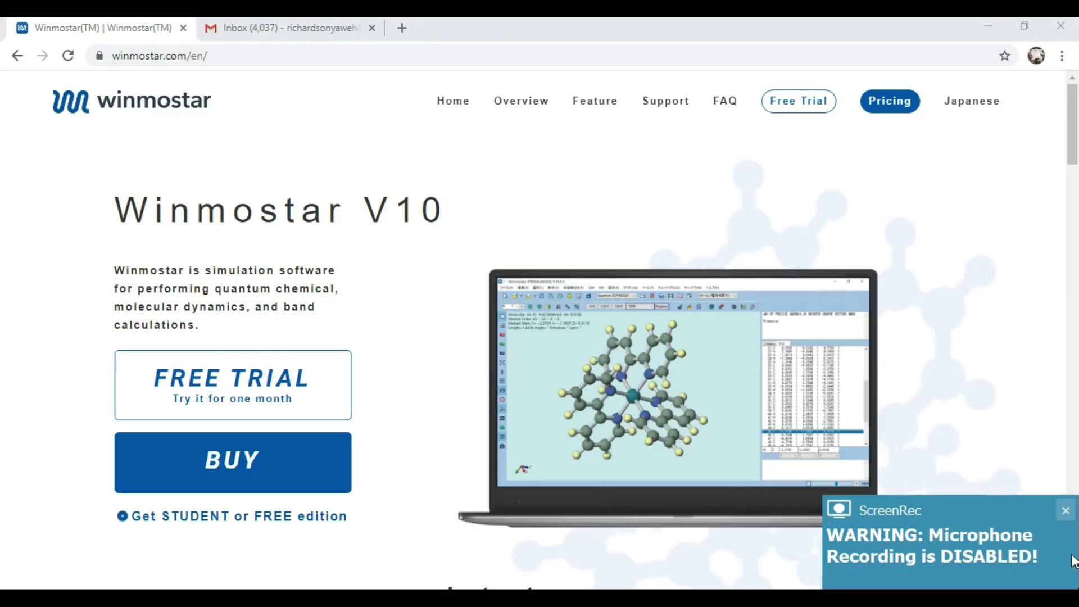
Browse the 'What you can do with Winmostar' overview, then select and deselect the site address
{"action": "left_click", "coordinate": [1065, 510]}
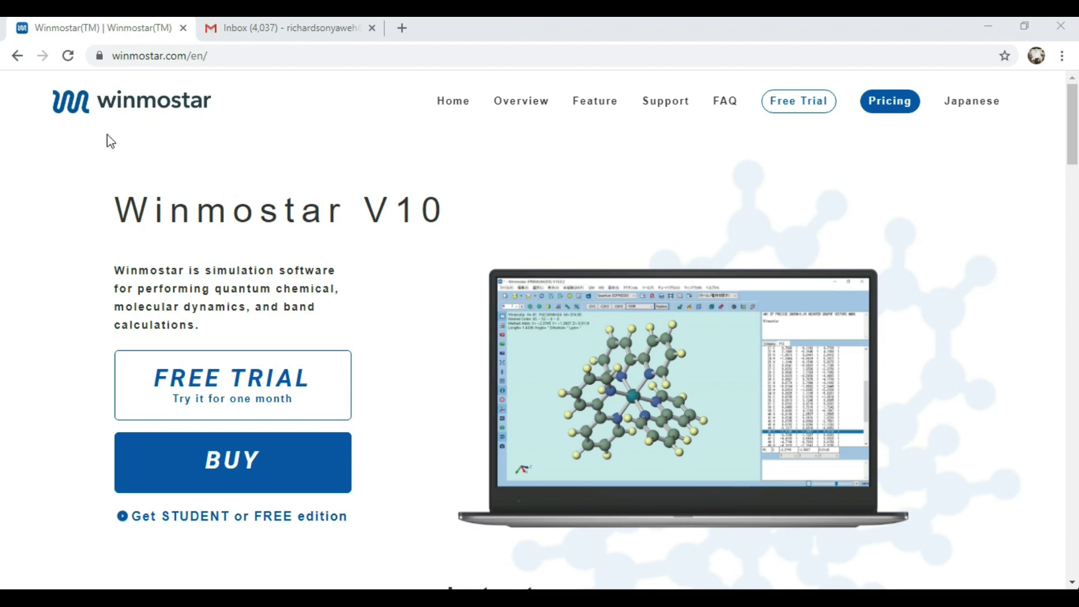
{"action": "left_click_drag", "start_coordinate": [211, 56], "coordinate": [118, 59]}
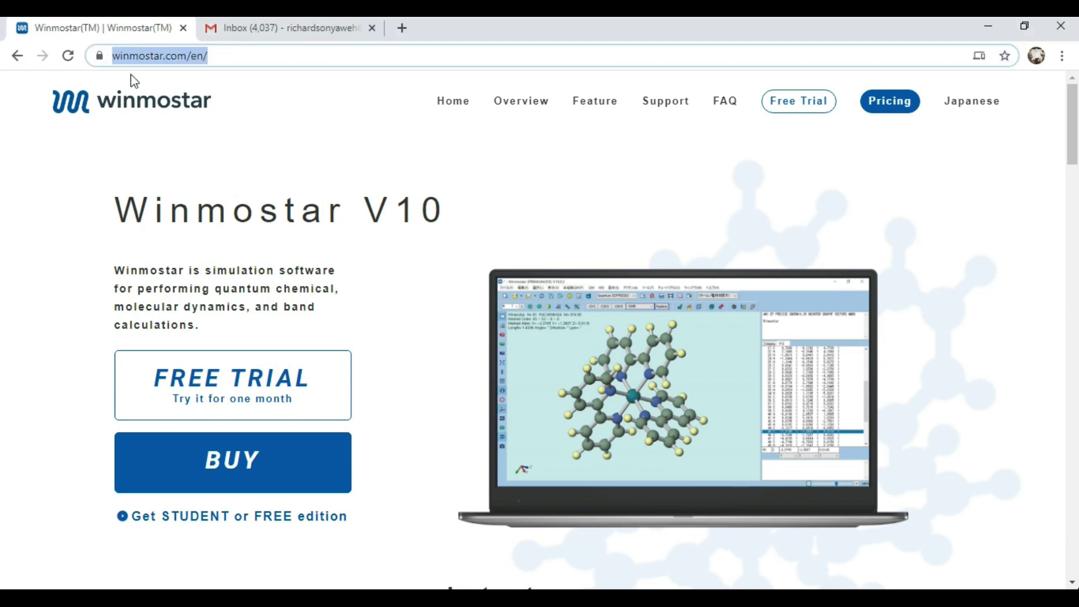
{"action": "left_click", "coordinate": [217, 59]}
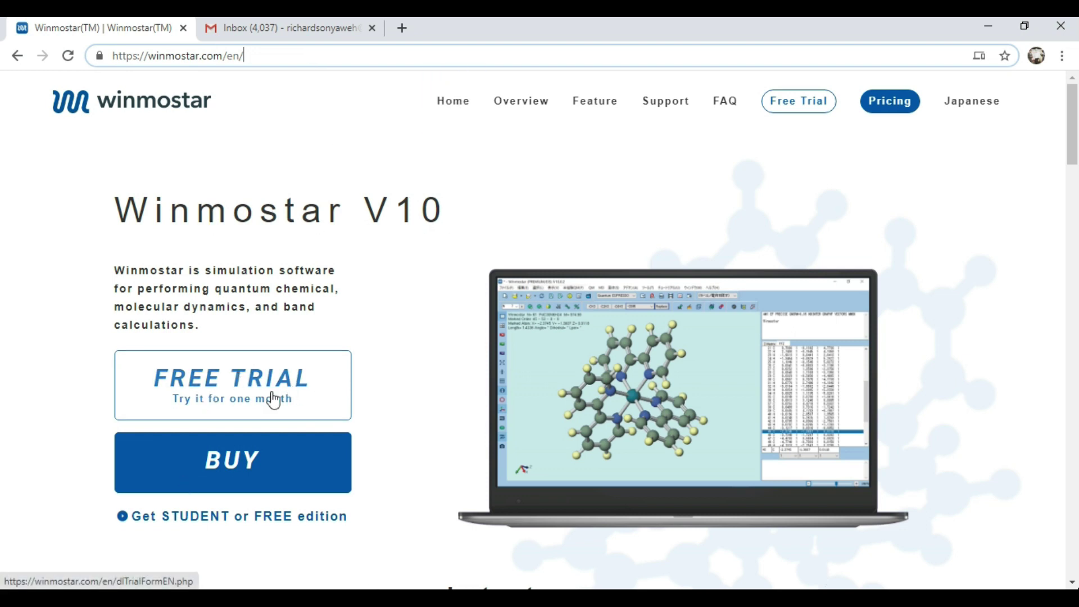
{"action": "scroll", "coordinate": [414, 453], "scroll_direction": "down", "scroll_amount": 2}
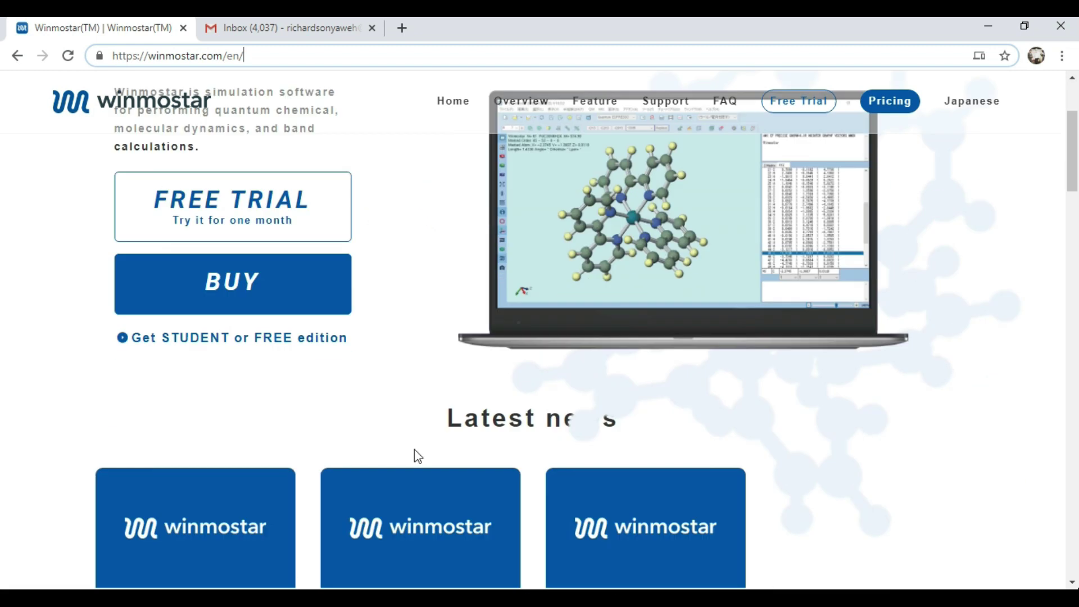
{"action": "scroll", "coordinate": [414, 452], "scroll_direction": "down", "scroll_amount": 2}
{"action": "scroll", "coordinate": [414, 453], "scroll_direction": "down", "scroll_amount": 4}
{"action": "scroll", "coordinate": [414, 457], "scroll_direction": "down", "scroll_amount": 1}
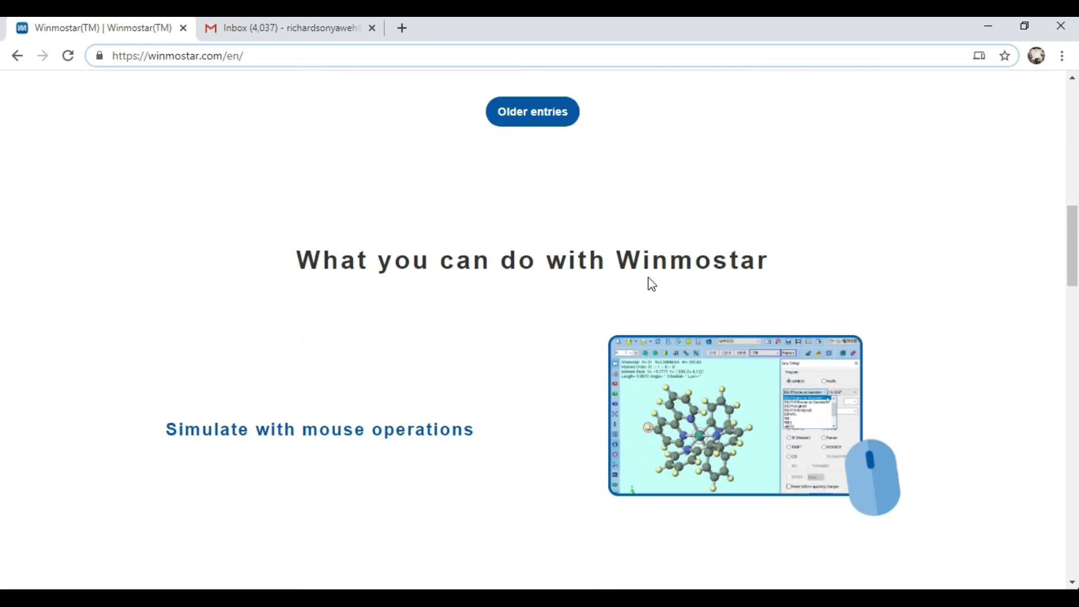
{"action": "scroll", "coordinate": [609, 290], "scroll_direction": "down", "scroll_amount": 2}
{"action": "scroll", "coordinate": [263, 158], "scroll_direction": "down", "scroll_amount": 2}
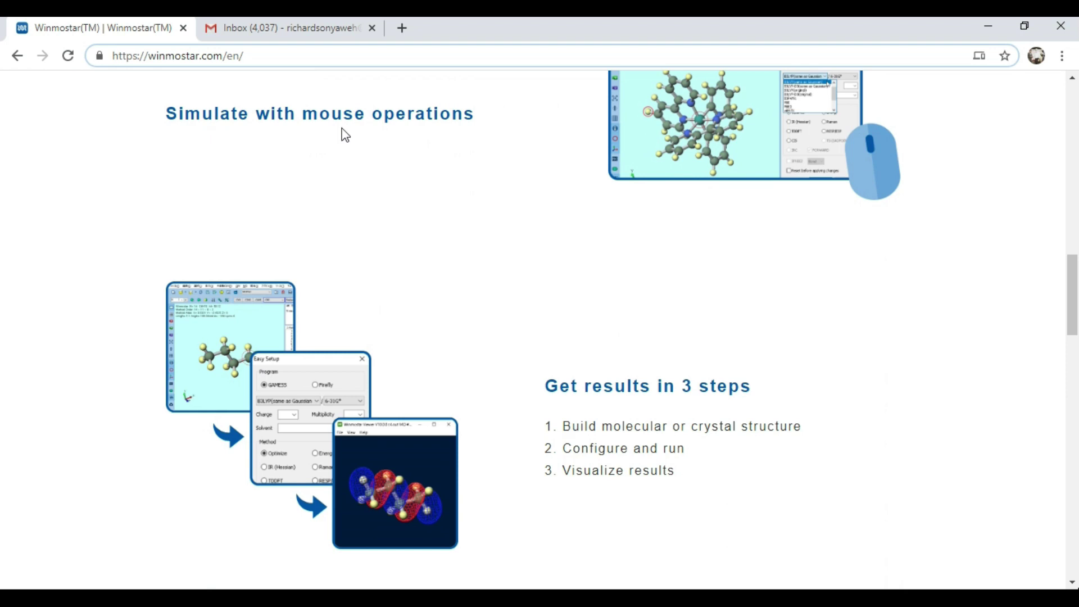
{"action": "scroll", "coordinate": [625, 198], "scroll_direction": "up", "scroll_amount": 1}
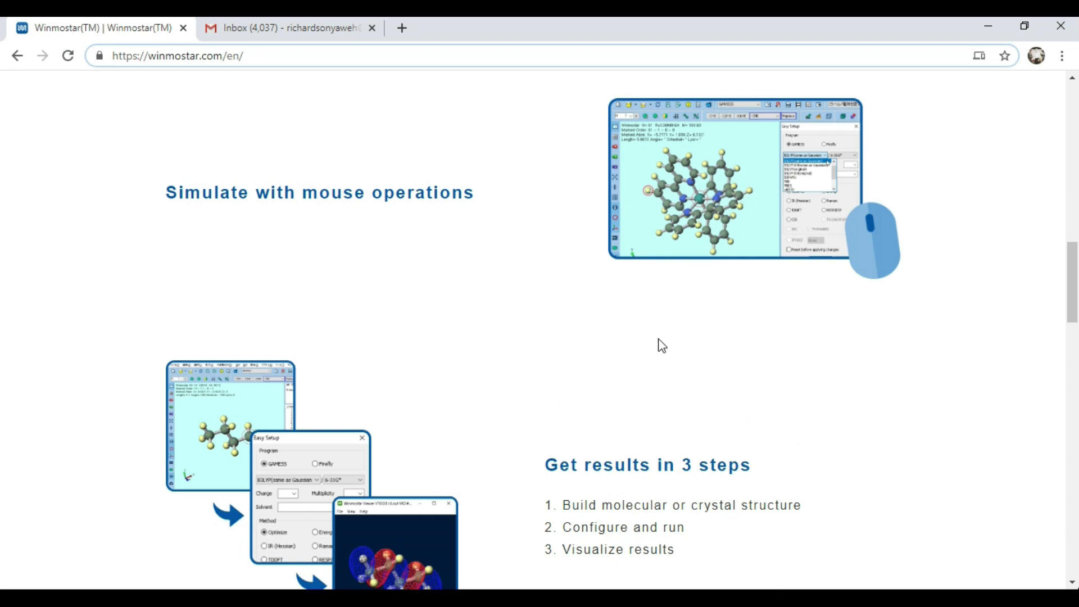
{"action": "scroll", "coordinate": [661, 345], "scroll_direction": "down", "scroll_amount": 2}
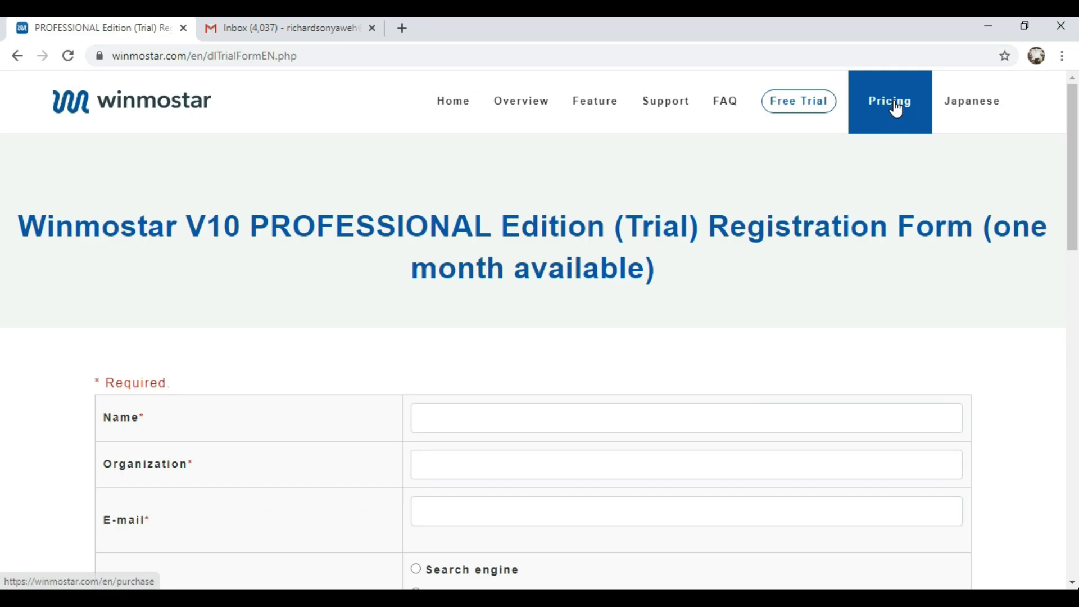
Open Pricing and highlight the Industry/Government, Educational Institution and Perpetual license entries
{"action": "left_click", "coordinate": [895, 109]}
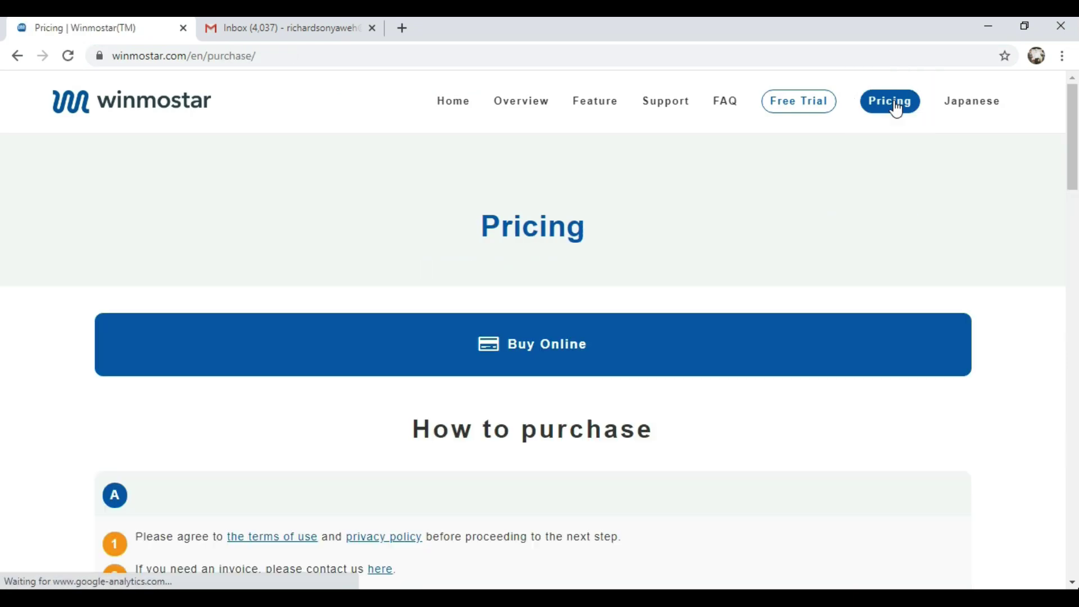
{"action": "scroll", "coordinate": [858, 215], "scroll_direction": "down", "scroll_amount": 1}
{"action": "scroll", "coordinate": [706, 214], "scroll_direction": "down", "scroll_amount": 2}
{"action": "scroll", "coordinate": [503, 261], "scroll_direction": "up", "scroll_amount": 2}
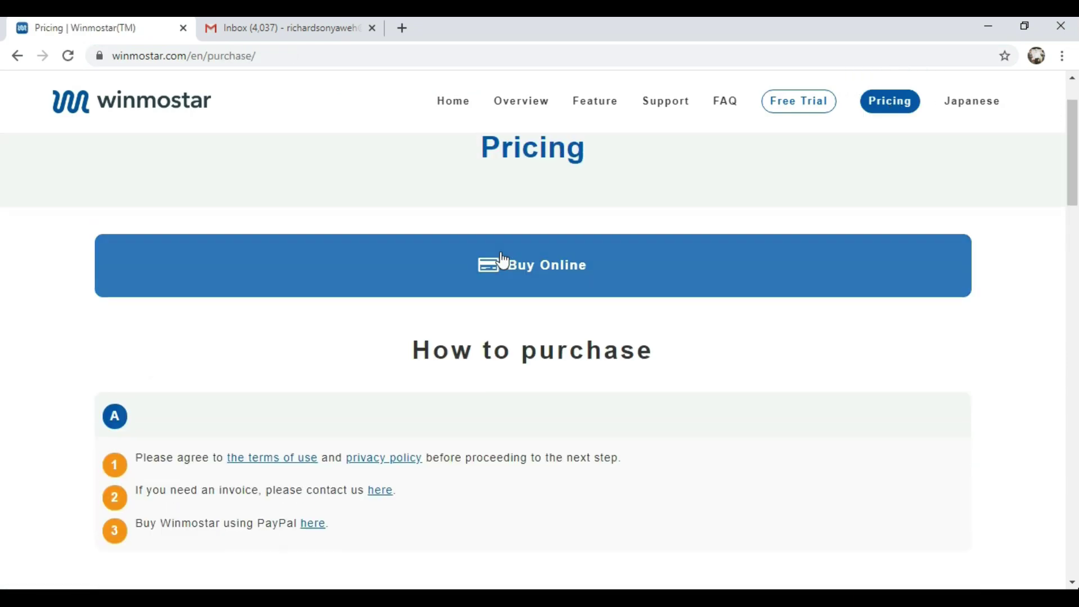
{"action": "scroll", "coordinate": [747, 278], "scroll_direction": "down", "scroll_amount": 2}
{"action": "scroll", "coordinate": [620, 243], "scroll_direction": "down", "scroll_amount": 1}
{"action": "scroll", "coordinate": [621, 243], "scroll_direction": "down", "scroll_amount": 2}
{"action": "scroll", "coordinate": [677, 383], "scroll_direction": "down", "scroll_amount": 3}
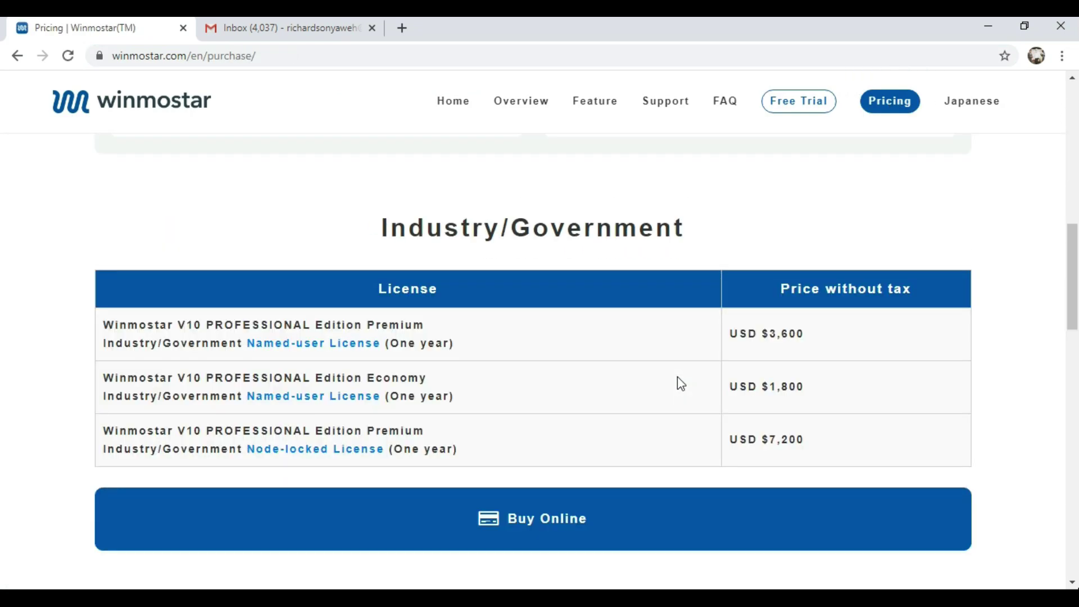
{"action": "scroll", "coordinate": [677, 382], "scroll_direction": "down", "scroll_amount": 1}
{"action": "scroll", "coordinate": [697, 354], "scroll_direction": "up", "scroll_amount": 1}
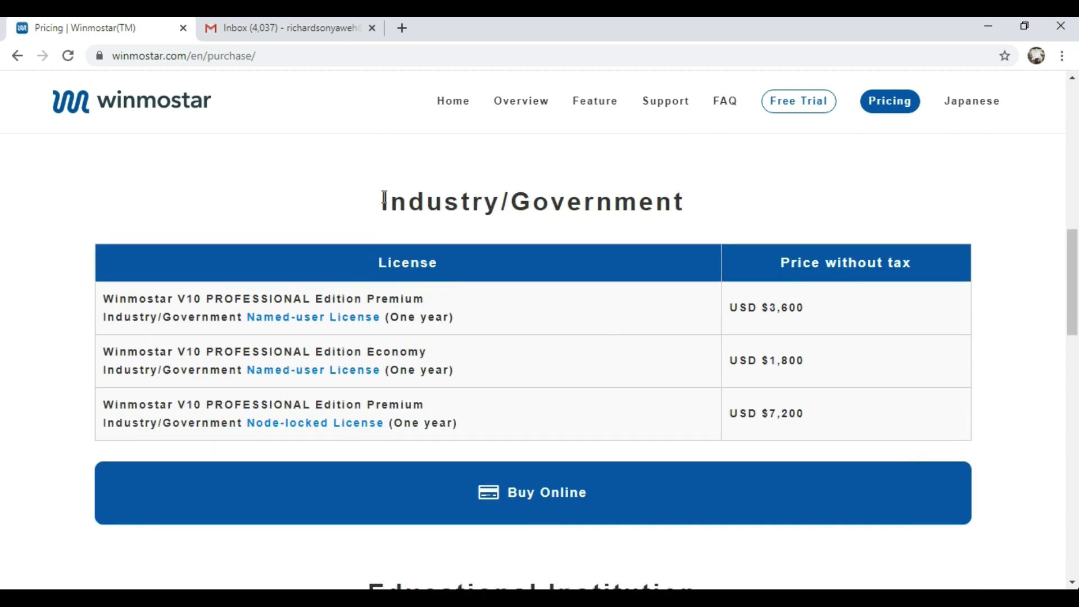
{"action": "left_click_drag", "start_coordinate": [384, 199], "coordinate": [700, 199]}
{"action": "left_click", "coordinate": [697, 201]}
{"action": "scroll", "coordinate": [858, 417], "scroll_direction": "down", "scroll_amount": 3}
{"action": "scroll", "coordinate": [578, 303], "scroll_direction": "down", "scroll_amount": 2}
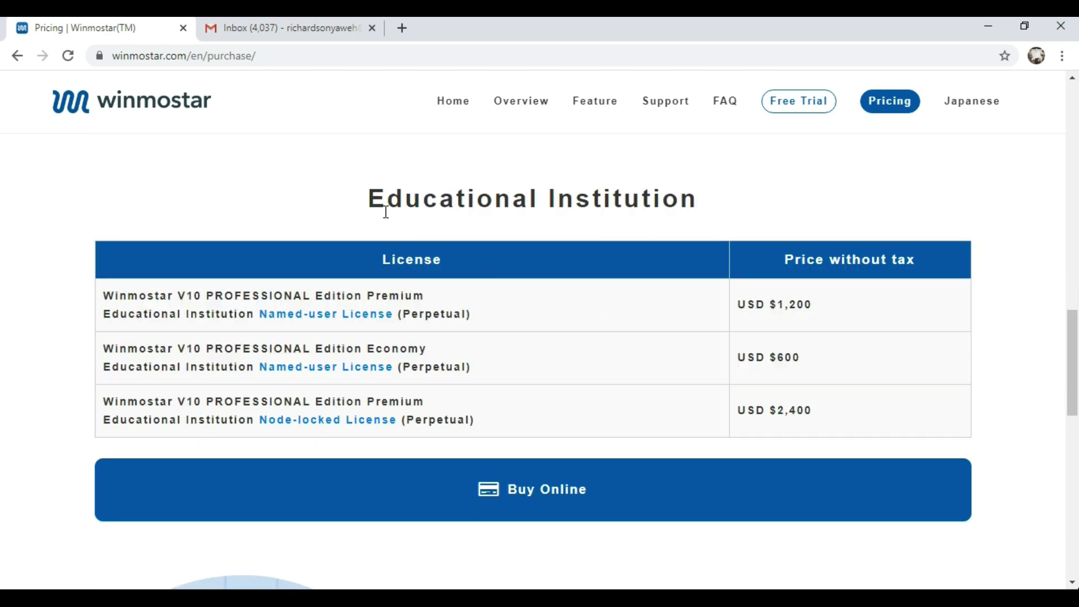
{"action": "left_click_drag", "start_coordinate": [375, 202], "coordinate": [673, 222]}
{"action": "left_click", "coordinate": [706, 210]}
{"action": "left_click_drag", "start_coordinate": [404, 367], "coordinate": [467, 368]}
{"action": "left_click", "coordinate": [472, 368]}
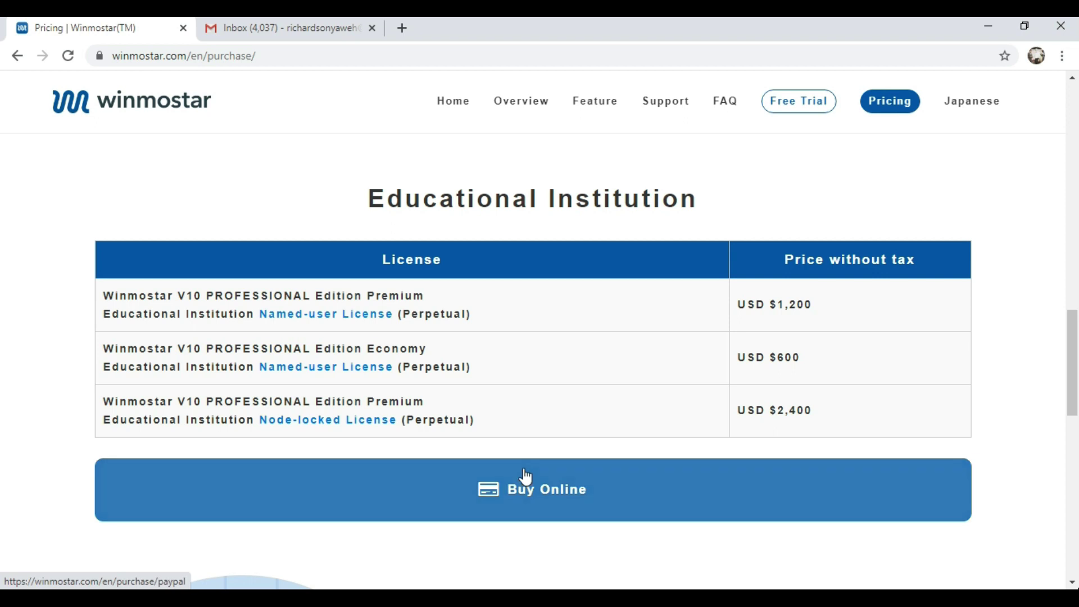
{"action": "scroll", "coordinate": [737, 423], "scroll_direction": "up", "scroll_amount": 5}
{"action": "scroll", "coordinate": [736, 423], "scroll_direction": "up", "scroll_amount": 5}
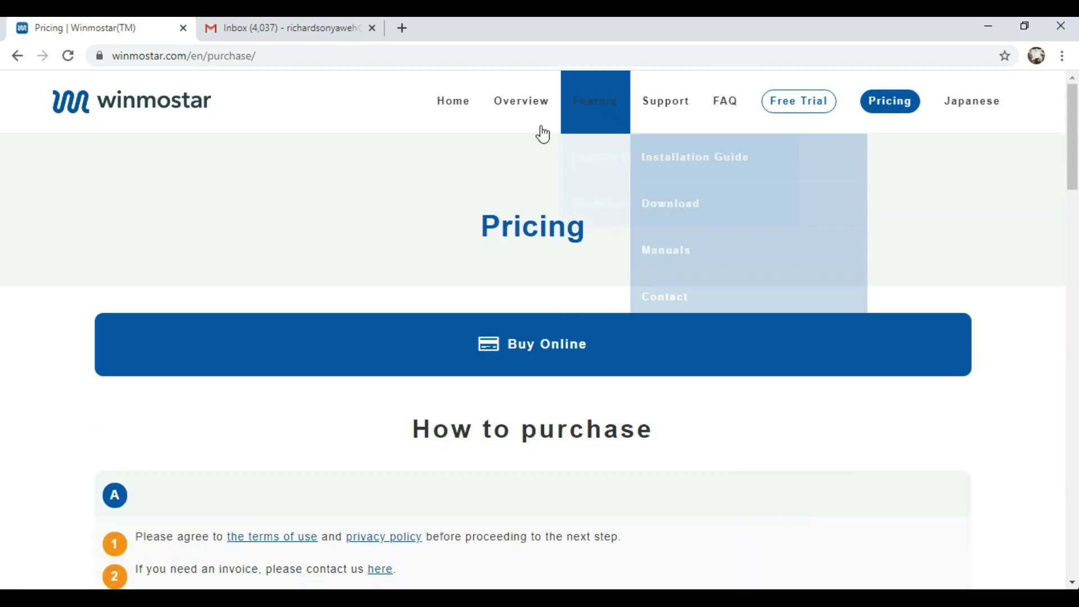
Return home, open 'Get STUDENT or FREE edition', and select the FREE Edition option
{"action": "left_click", "coordinate": [461, 114]}
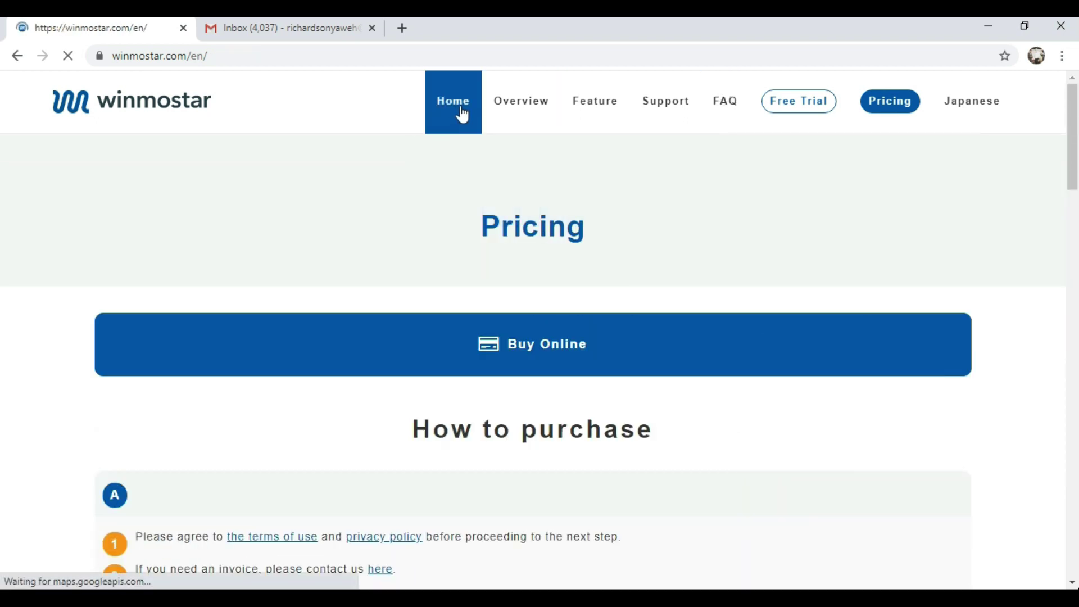
{"action": "scroll", "coordinate": [378, 223], "scroll_direction": "down", "scroll_amount": 1}
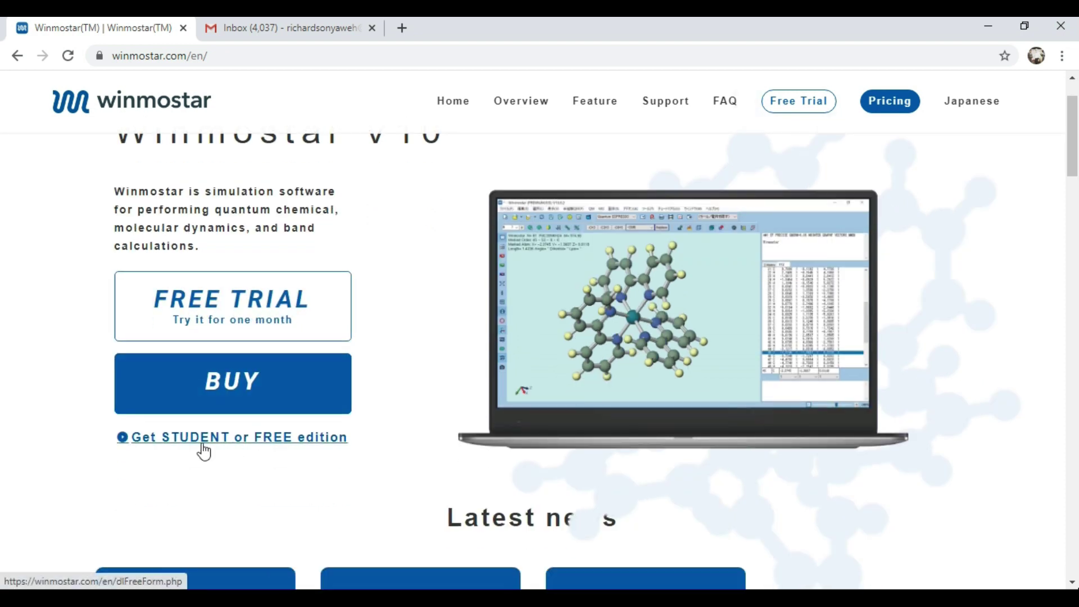
{"action": "left_click", "coordinate": [278, 448]}
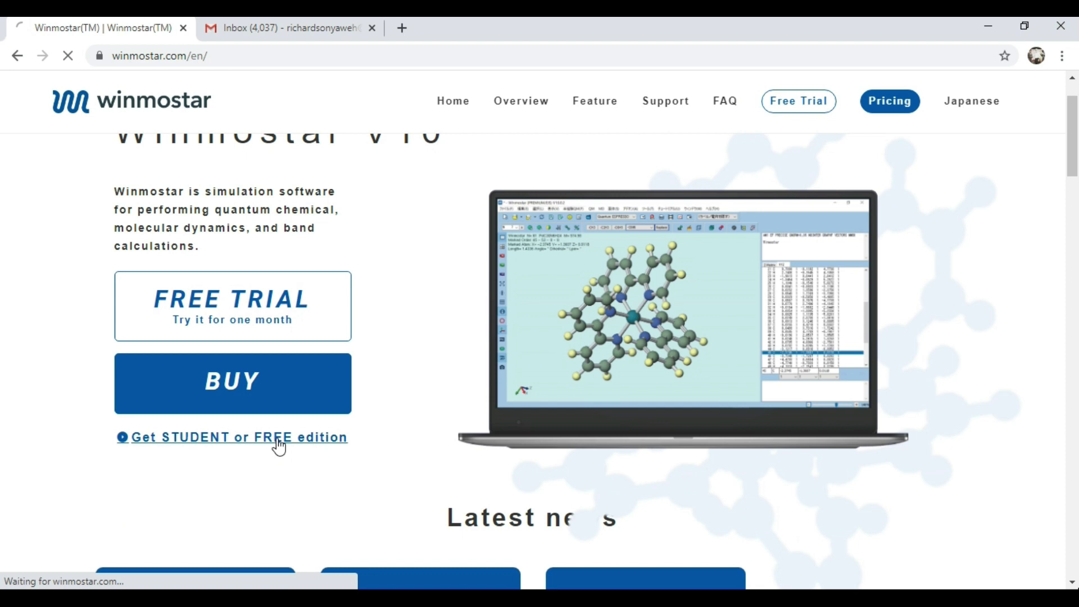
{"action": "scroll", "coordinate": [337, 378], "scroll_direction": "down", "scroll_amount": 3}
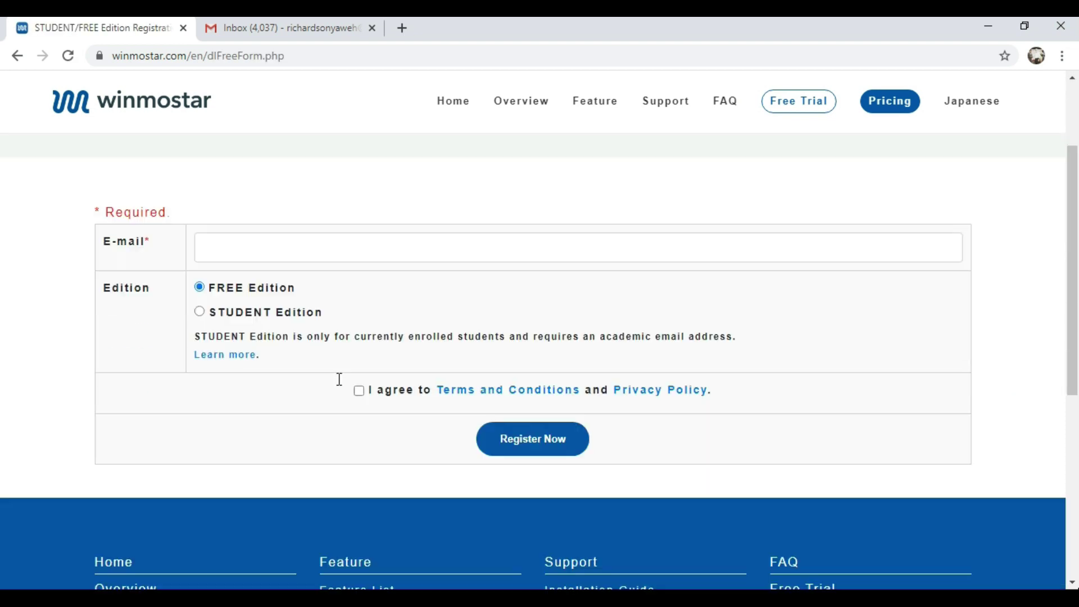
{"action": "left_click", "coordinate": [253, 208]}
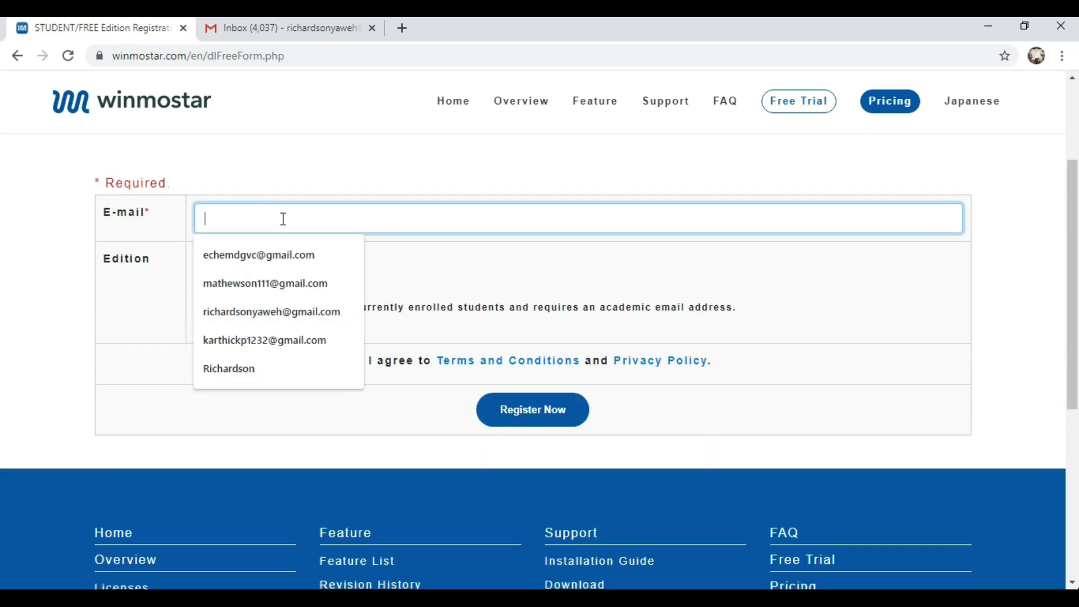
{"action": "left_click", "coordinate": [492, 269]}
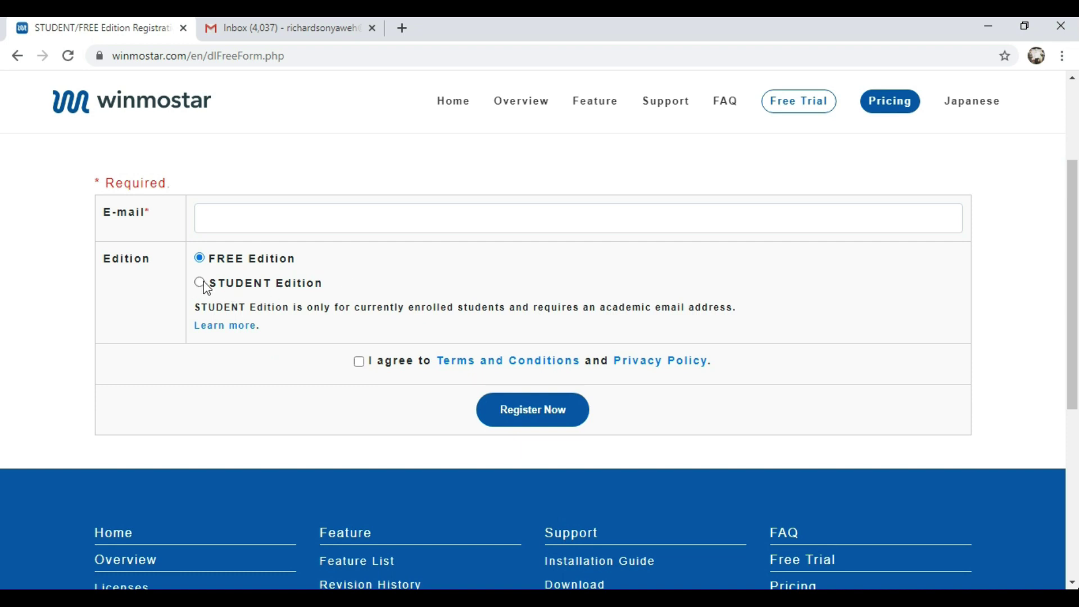
{"action": "left_click", "coordinate": [198, 258]}
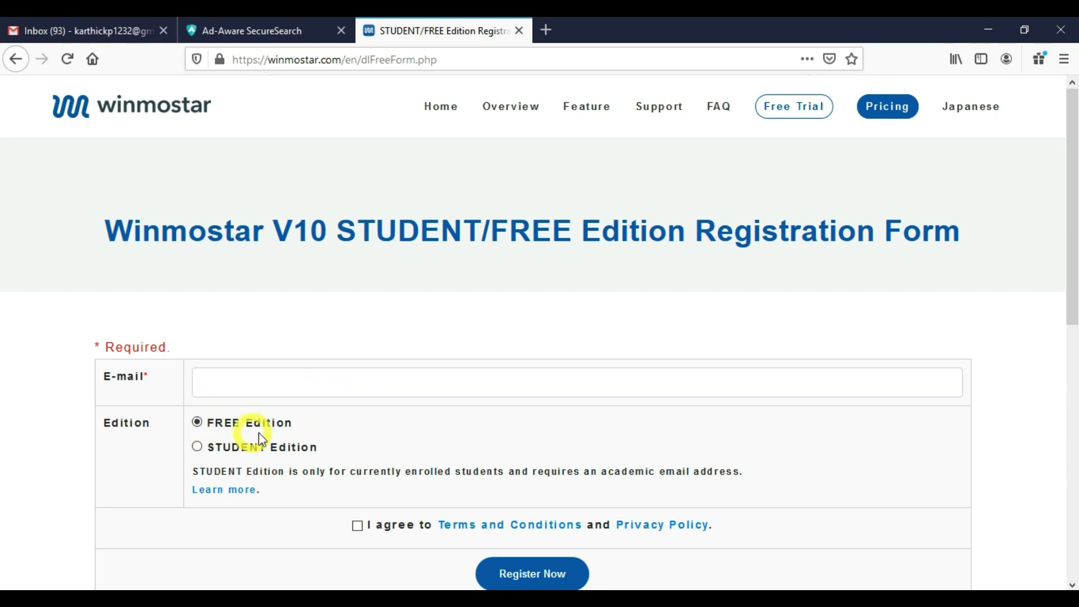
Enter the registration e-mail and tick 'I agree to Terms and Conditions'
{"action": "left_click", "coordinate": [231, 381]}
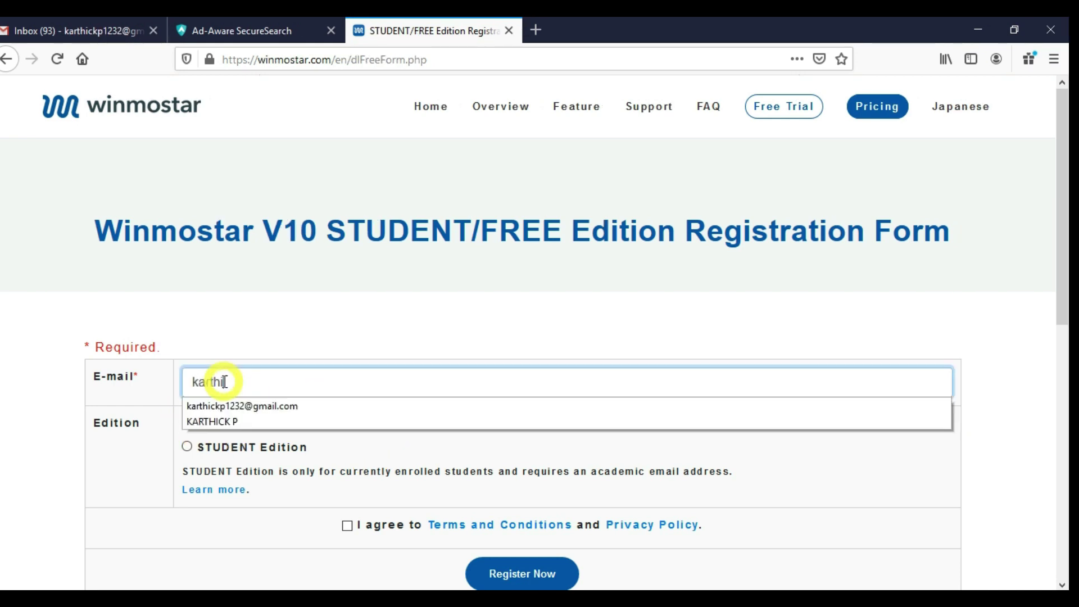
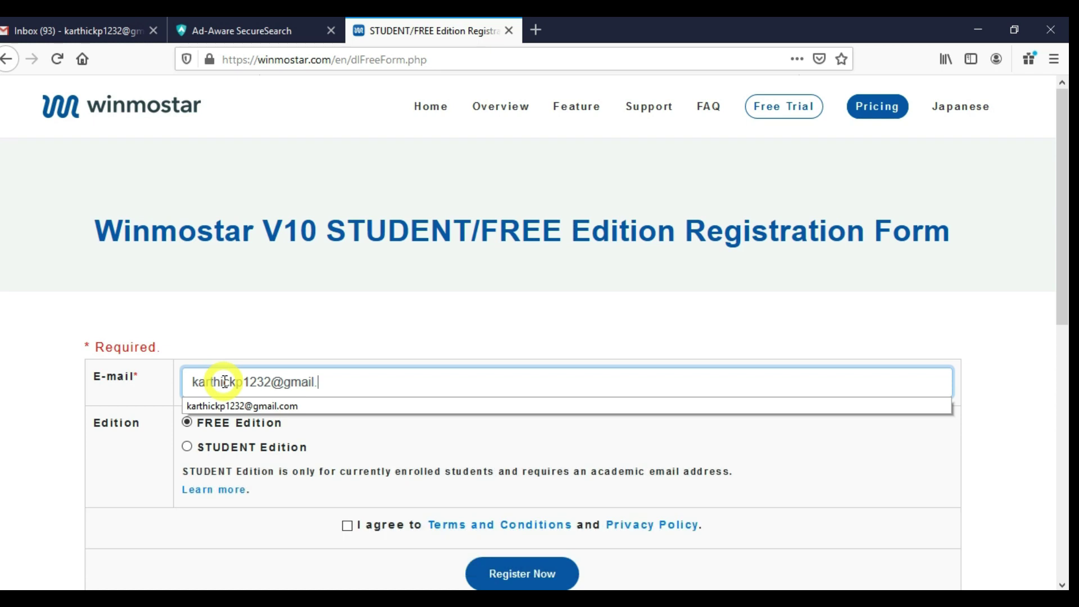
{"action": "left_click", "coordinate": [187, 408]}
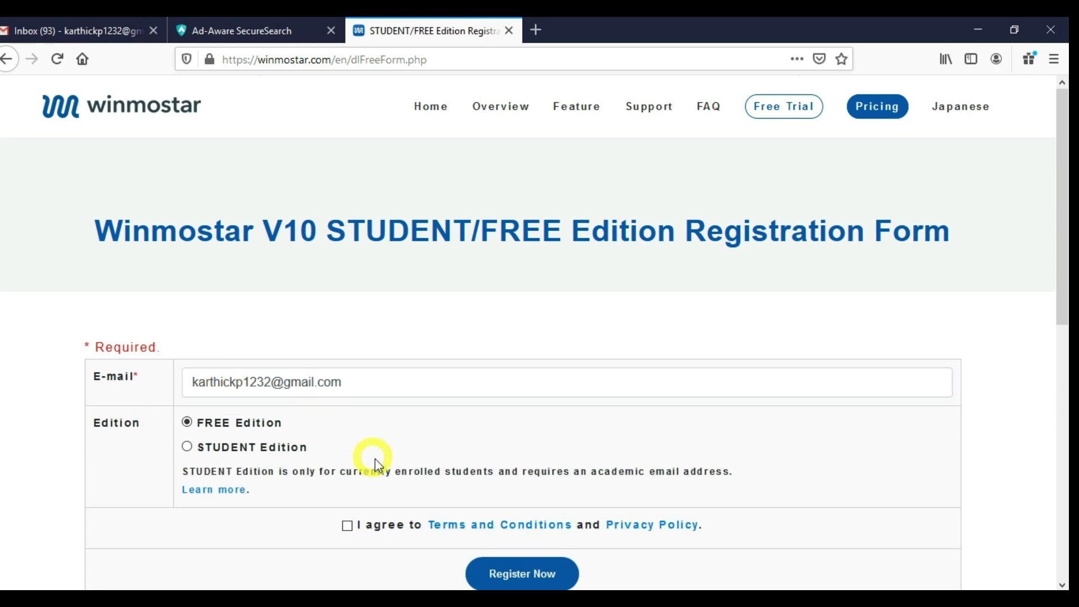
{"action": "left_click", "coordinate": [365, 520]}
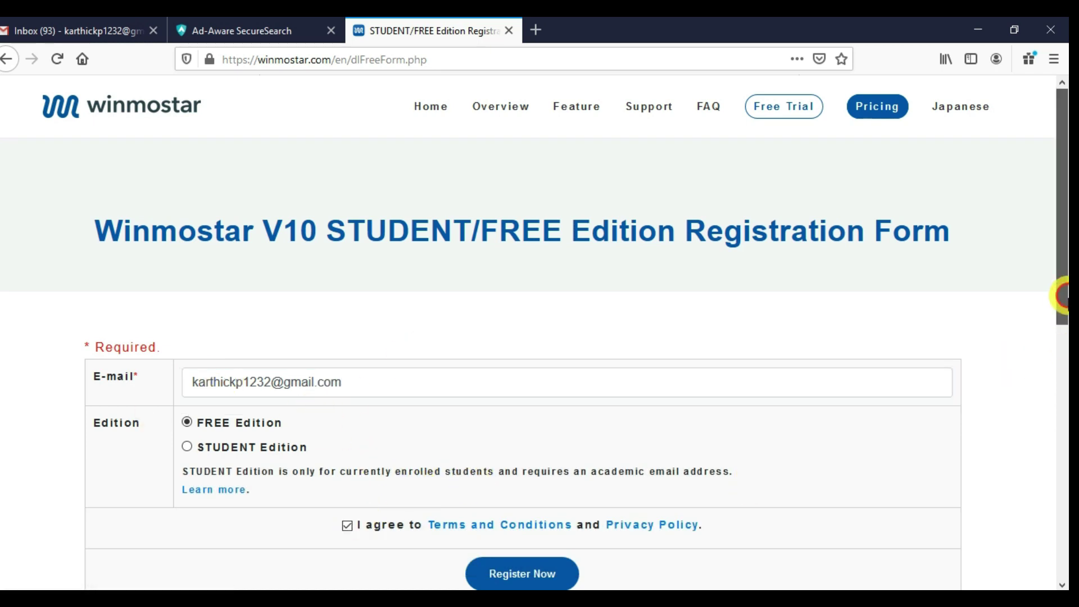
{"action": "left_click_drag", "start_coordinate": [1060, 296], "coordinate": [1061, 342]}
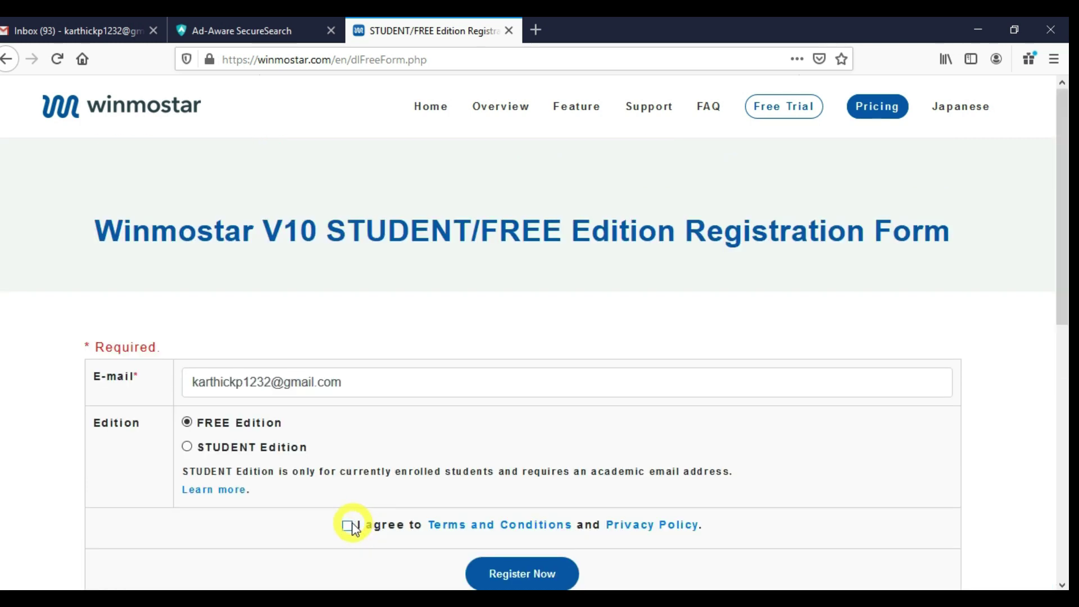
{"action": "left_click", "coordinate": [349, 524]}
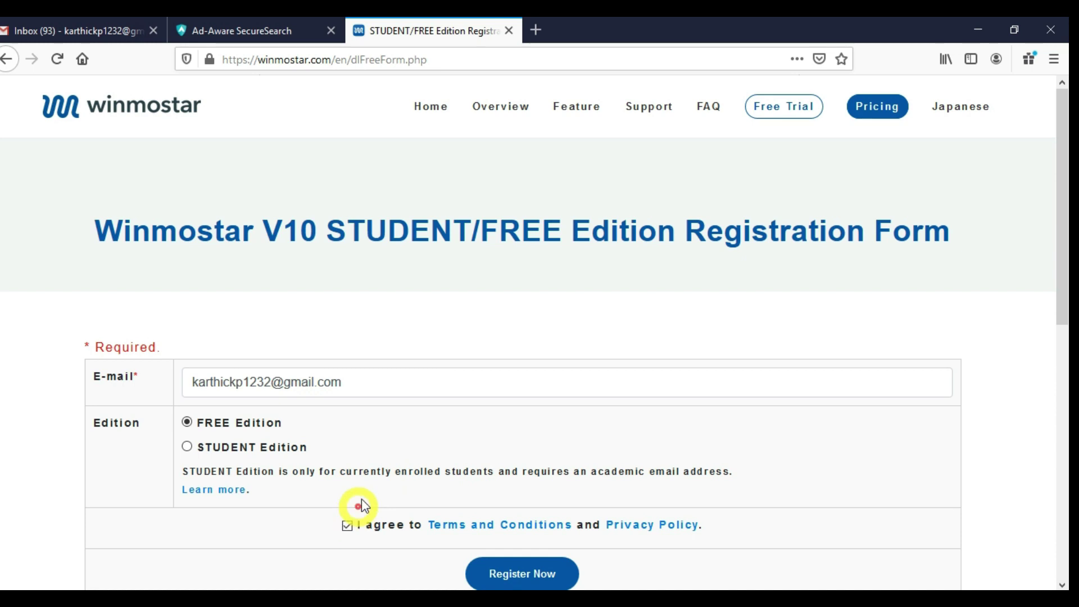
{"action": "scroll", "coordinate": [487, 533], "scroll_direction": "down", "scroll_amount": 2}
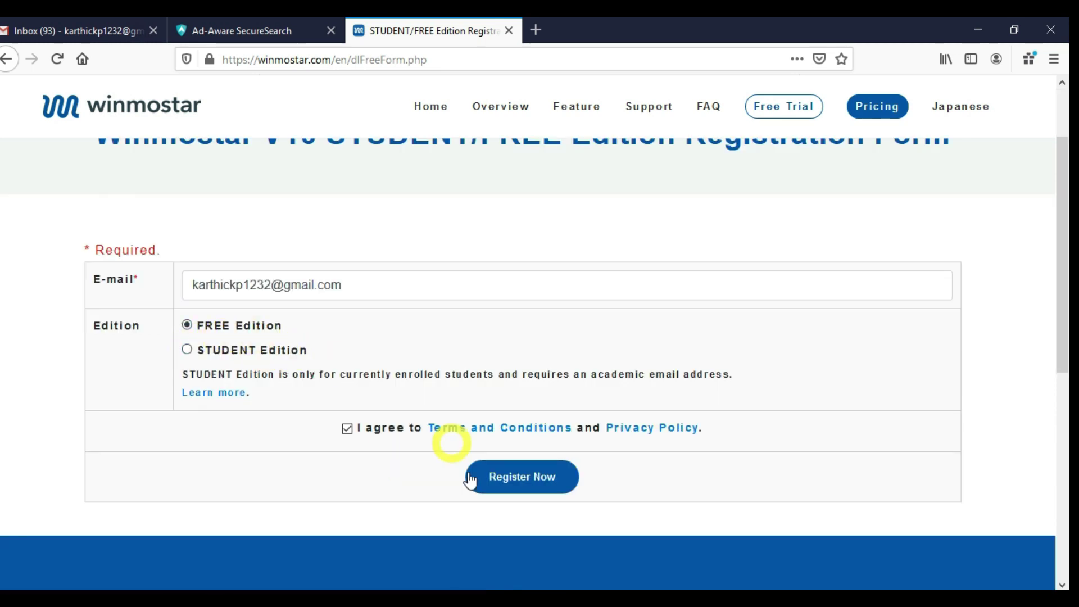
Submit the FREE Edition registration form with Register Now
{"action": "left_click", "coordinate": [556, 487]}
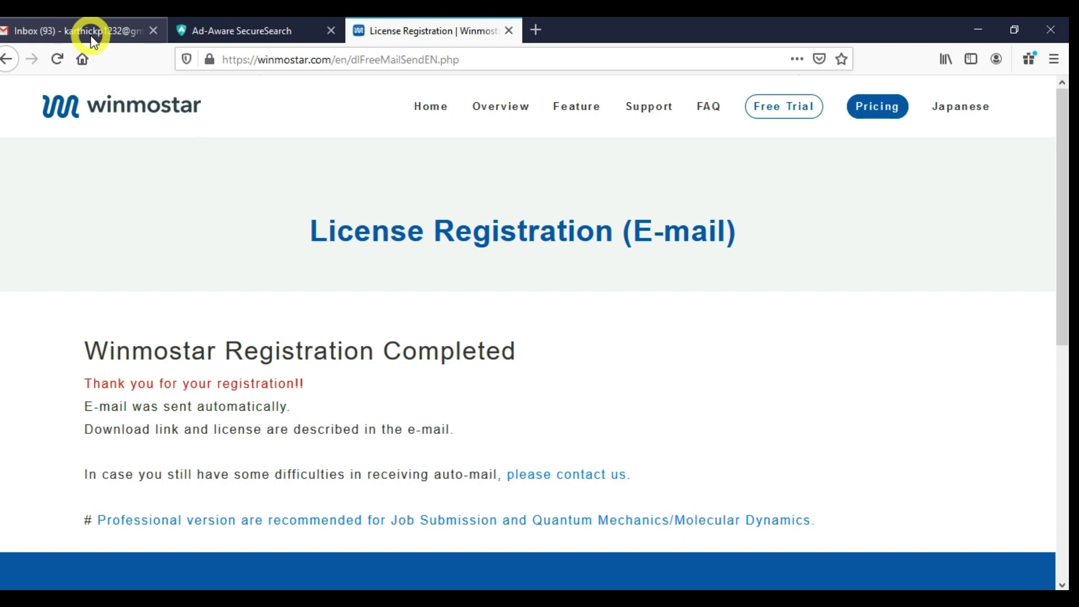
Open the Winmostar FREE Edition email, maximize it, and follow the winmostar.com/en/download link
{"action": "left_click", "coordinate": [93, 33]}
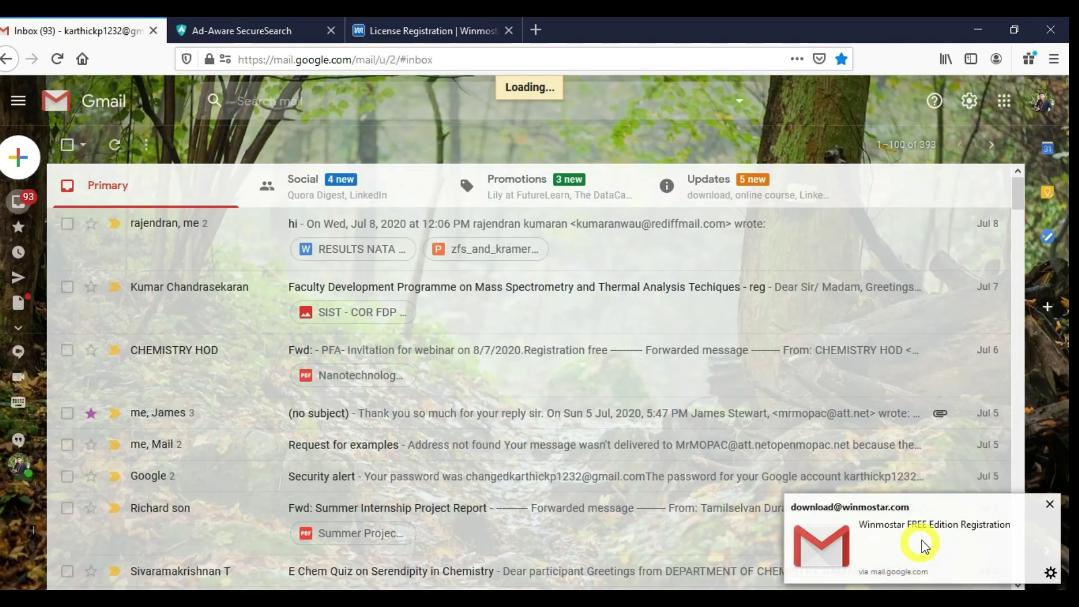
{"action": "left_click", "coordinate": [938, 544]}
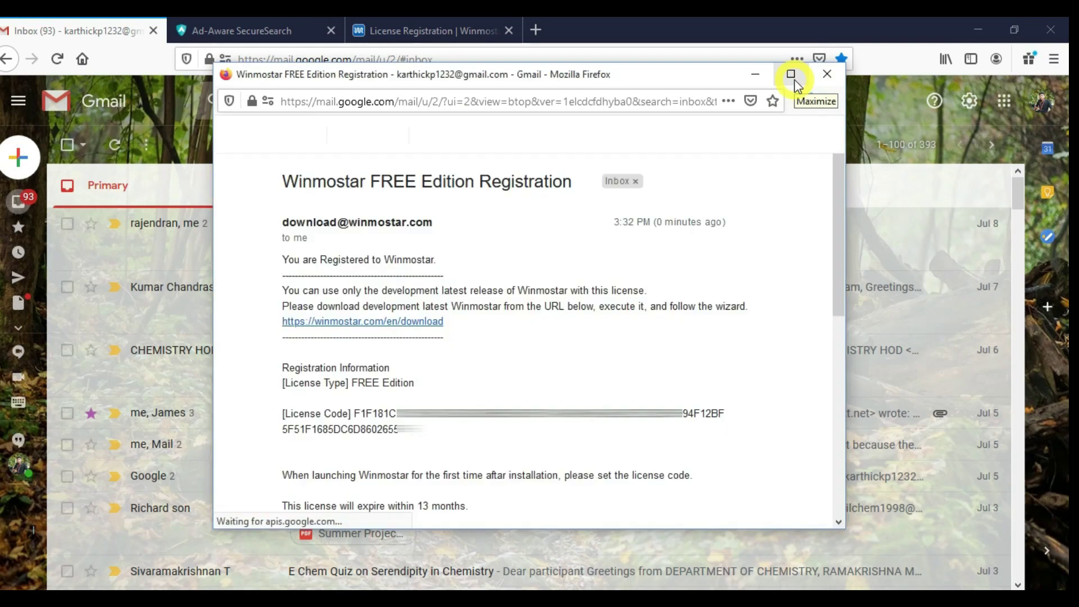
{"action": "left_click", "coordinate": [790, 75]}
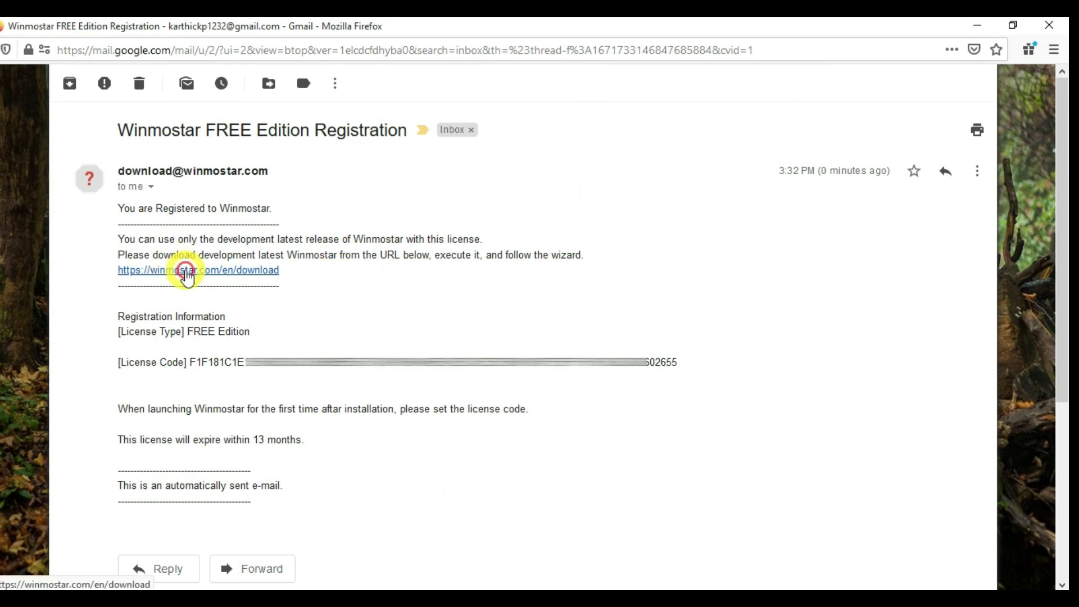
{"action": "left_click", "coordinate": [213, 268]}
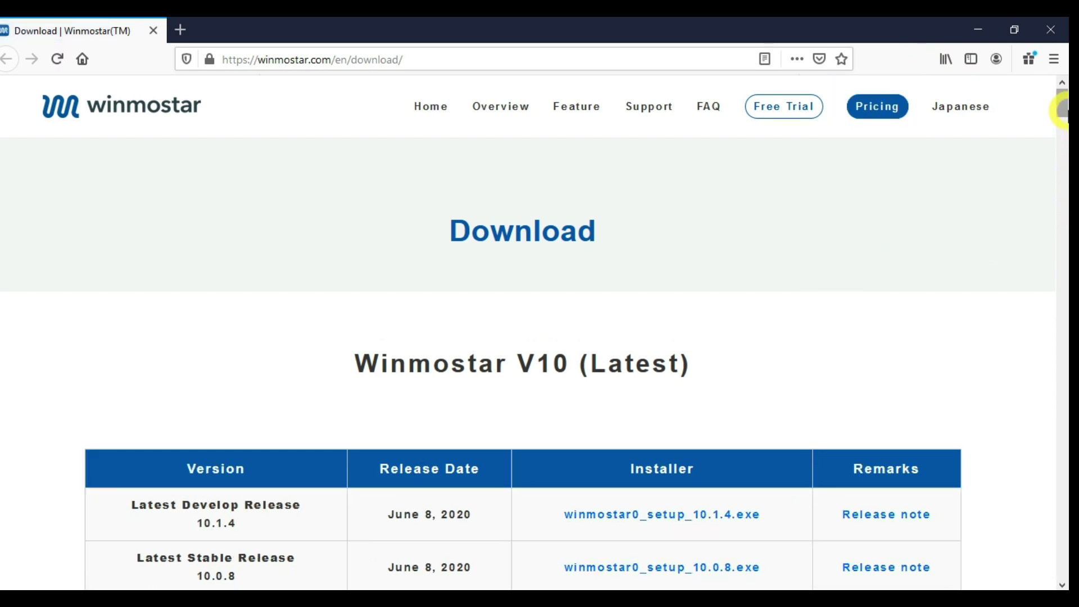
{"action": "left_click_drag", "start_coordinate": [1062, 109], "coordinate": [1060, 131]}
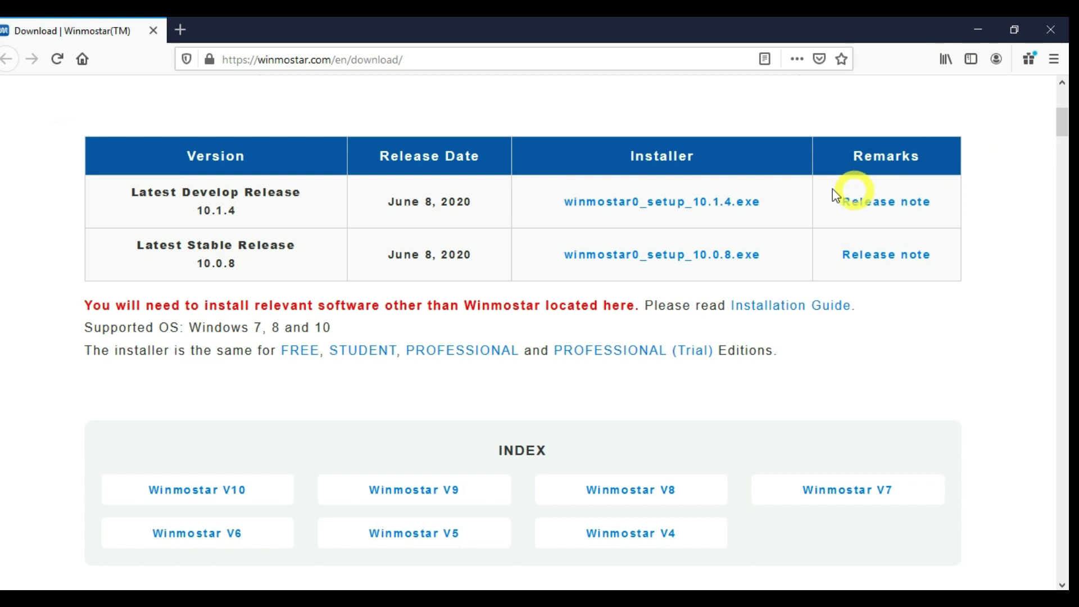
Save winmostar0_setup_10.1.4.exe and watch the Downloads panel until it completes
{"action": "left_click", "coordinate": [611, 203]}
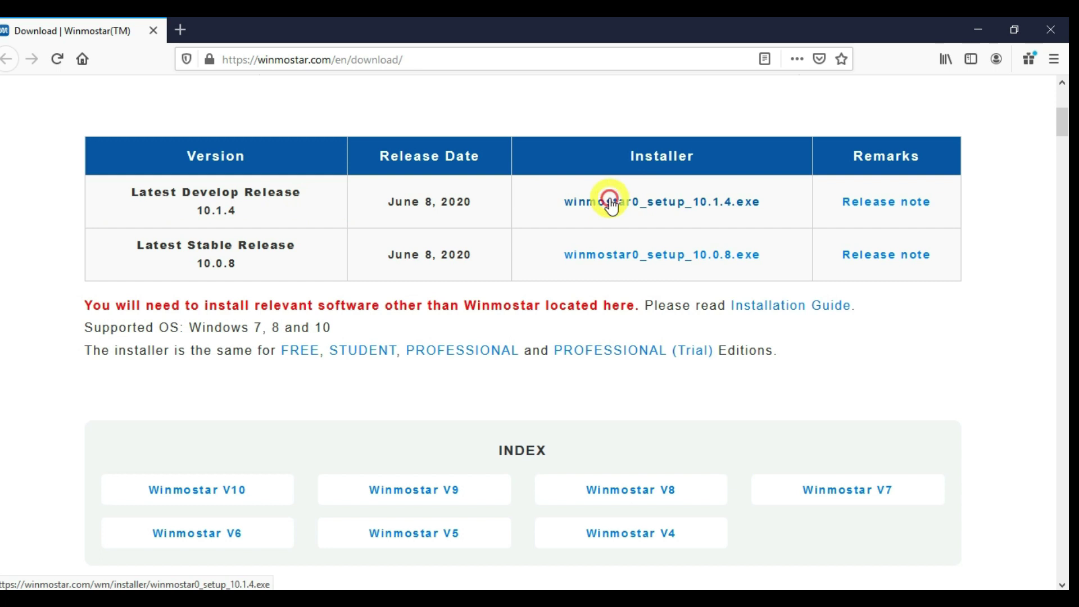
{"action": "left_click", "coordinate": [942, 449]}
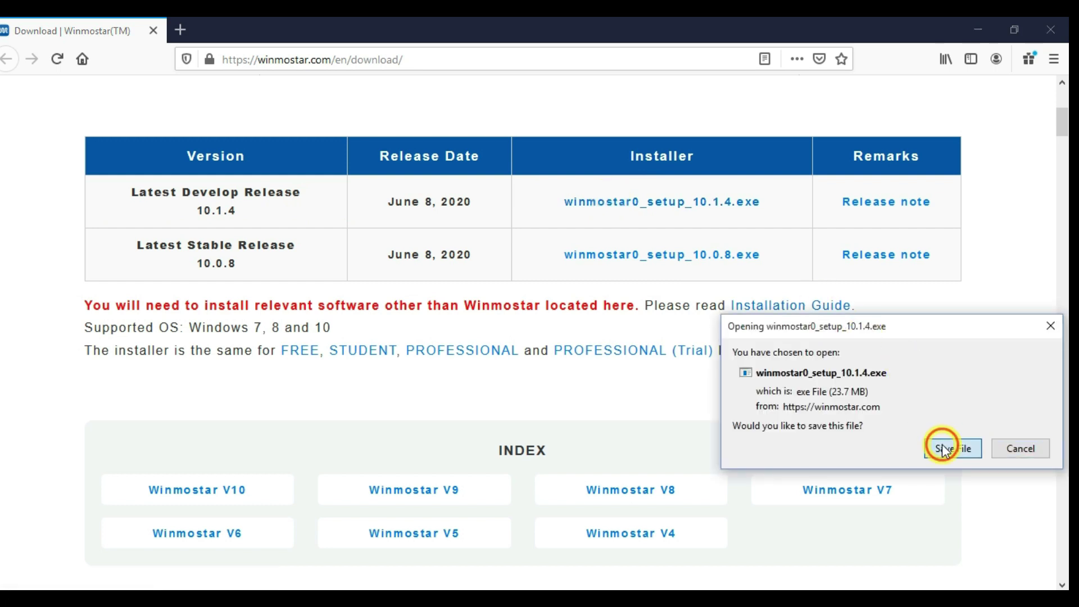
{"action": "left_click", "coordinate": [864, 24]}
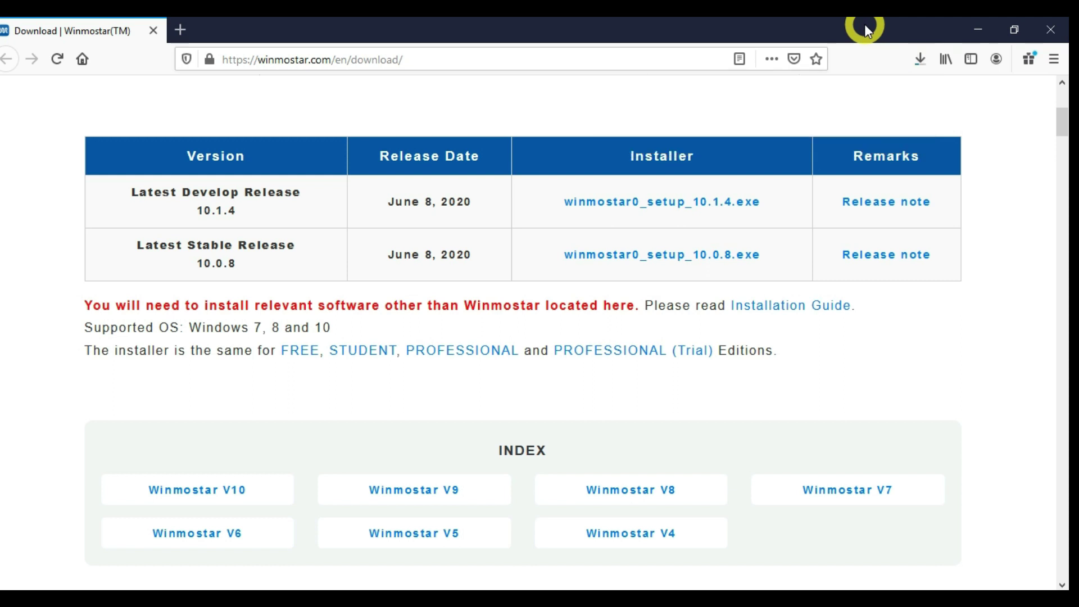
{"action": "left_click", "coordinate": [922, 59]}
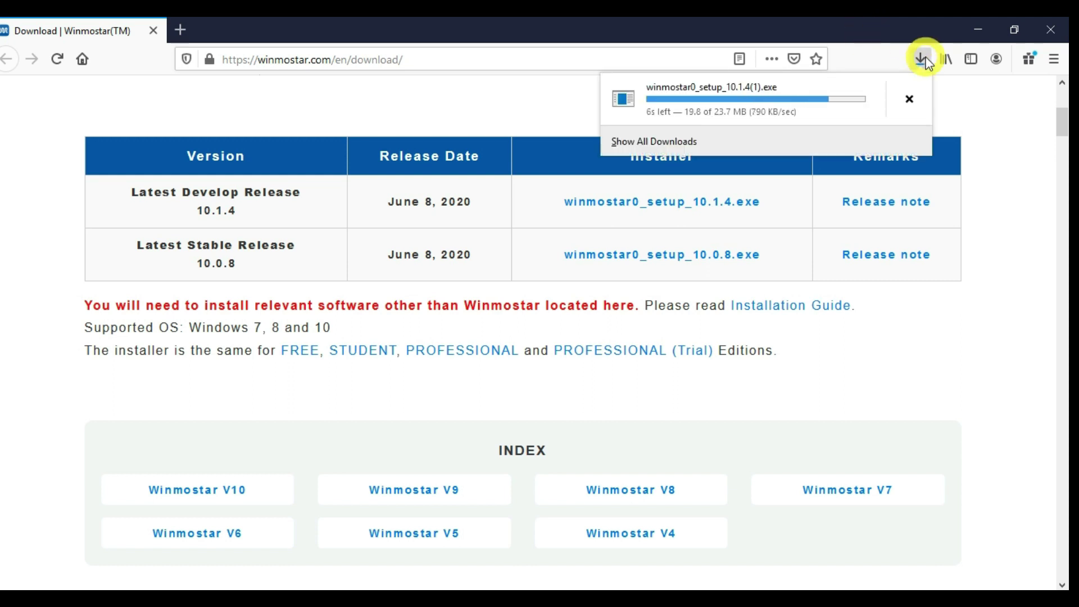
{"action": "left_click", "coordinate": [923, 60]}
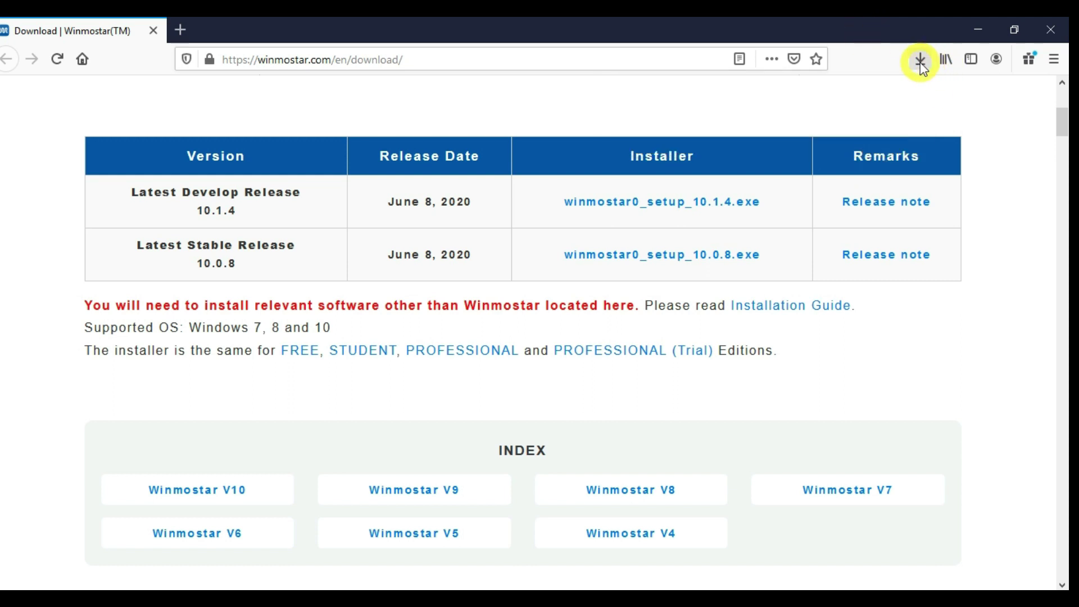
{"action": "left_click", "coordinate": [919, 62]}
Run the installer, include 64bit Executables, and install into C:\winmos10\
{"action": "left_click", "coordinate": [836, 90]}
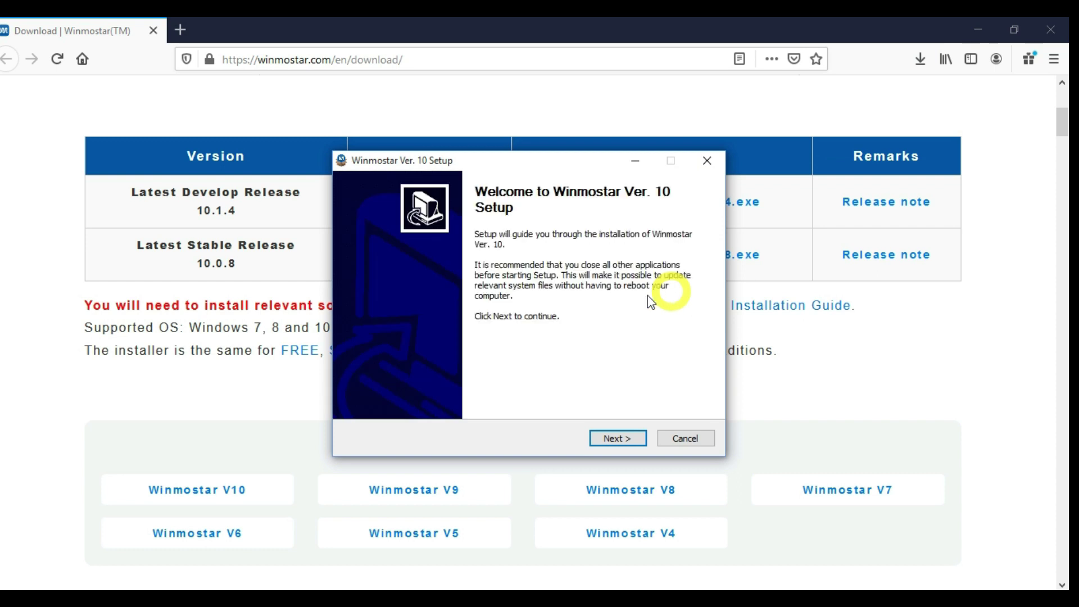
{"action": "left_click", "coordinate": [637, 439]}
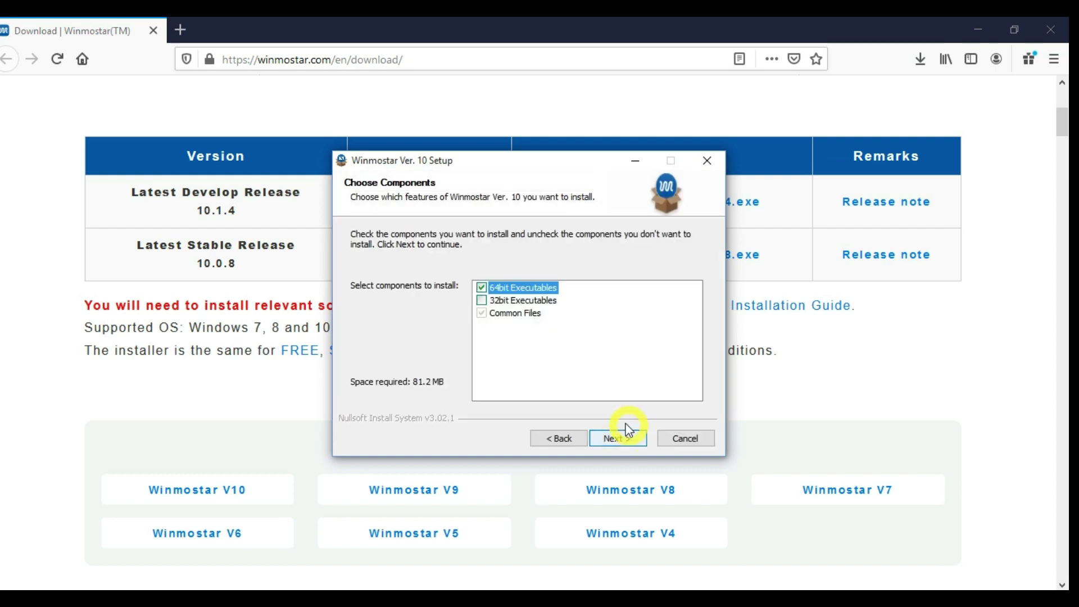
{"action": "left_click", "coordinate": [482, 287]}
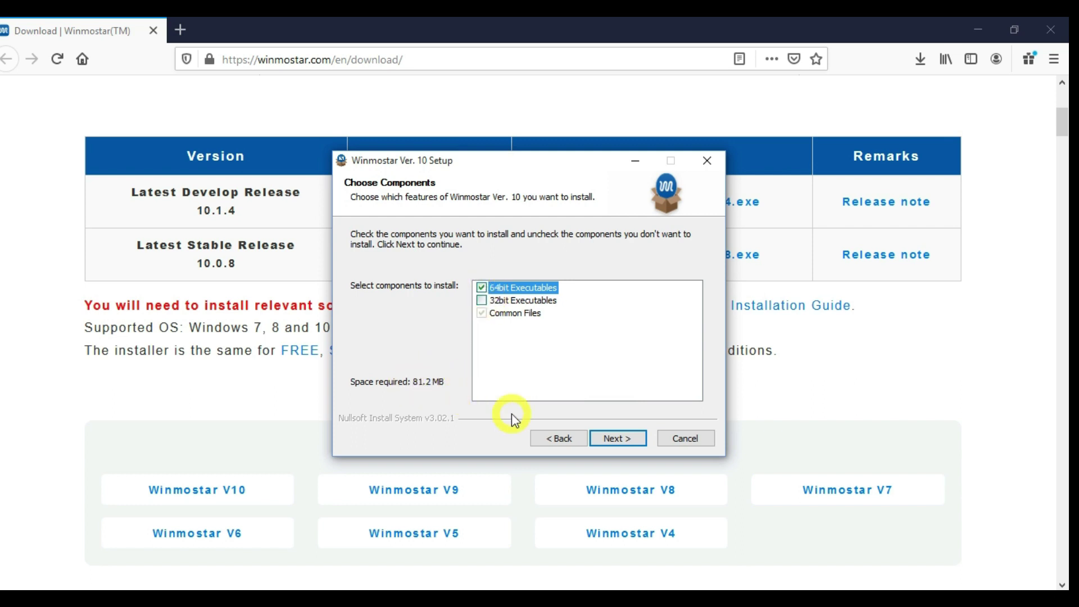
{"action": "left_click", "coordinate": [623, 446]}
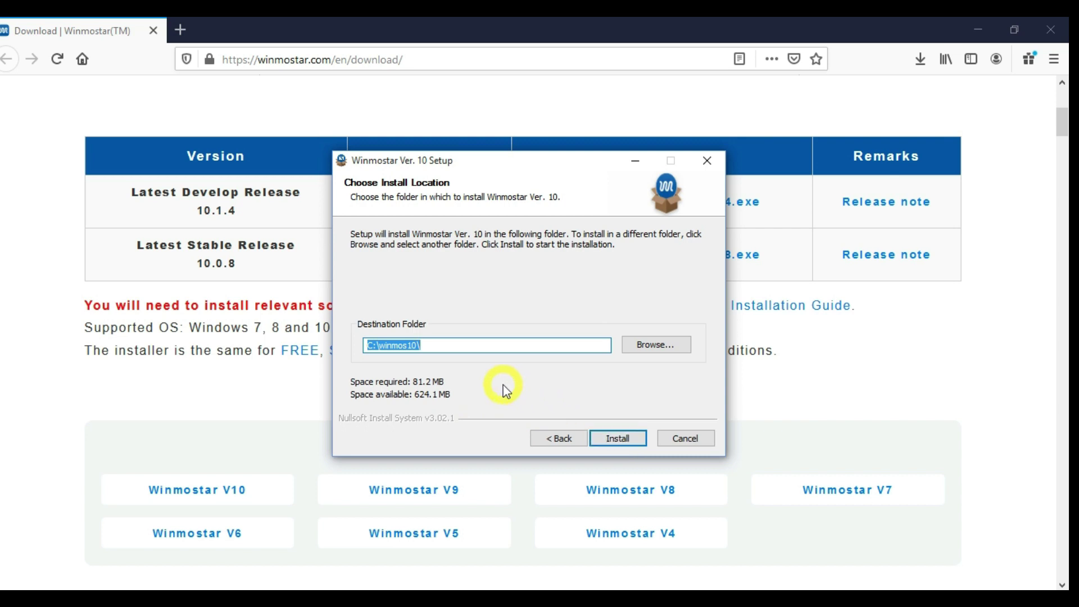
{"action": "left_click", "coordinate": [614, 436]}
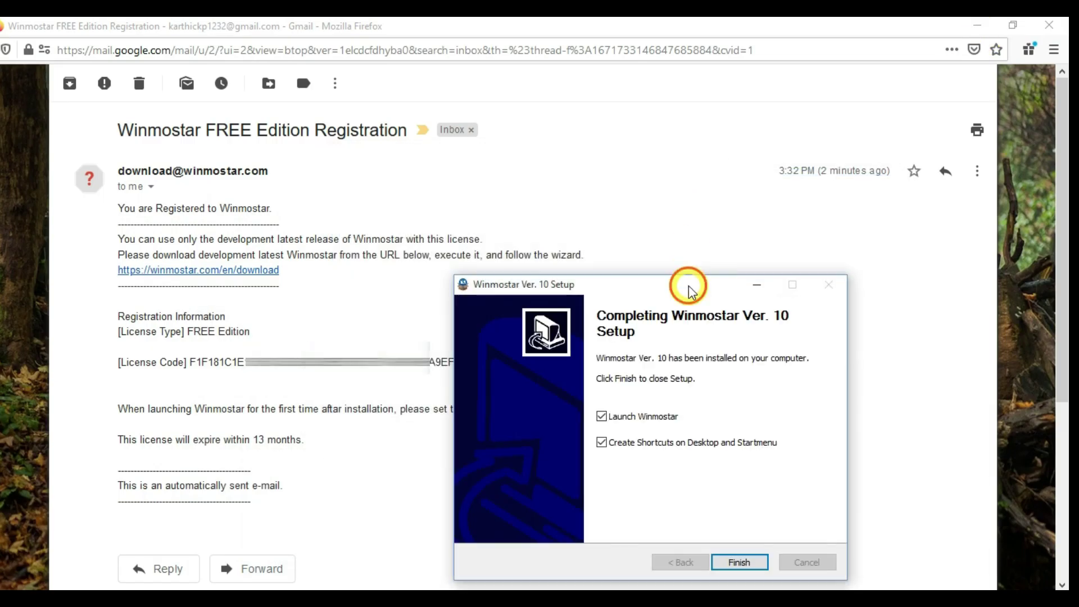
Move the setup dialog up and finish with Launch Winmostar and Create Shortcuts checked
{"action": "left_click_drag", "start_coordinate": [689, 284], "coordinate": [696, 161]}
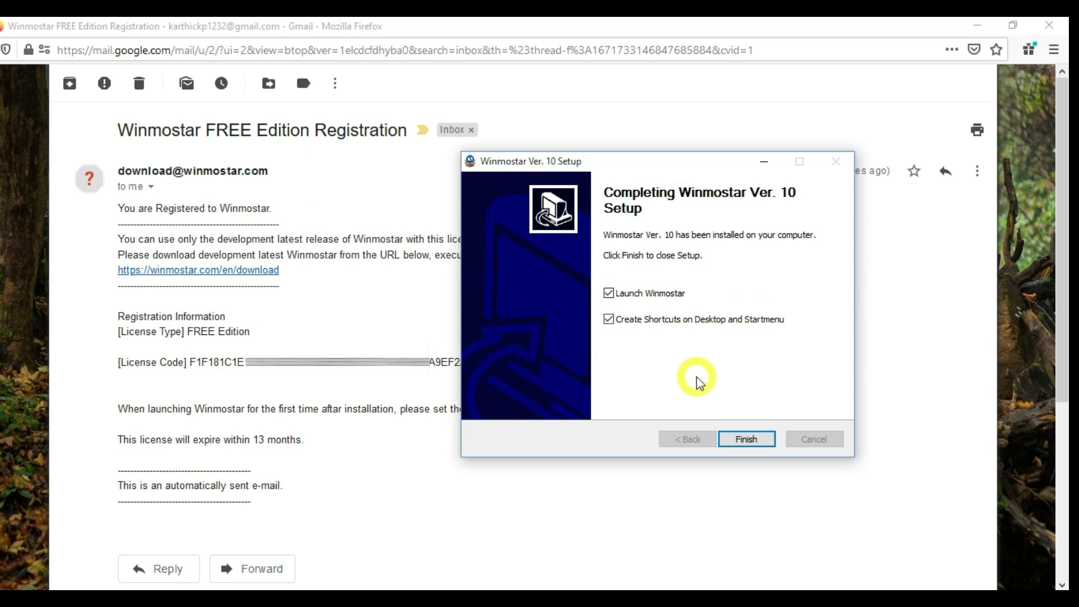
{"action": "left_click", "coordinate": [745, 440]}
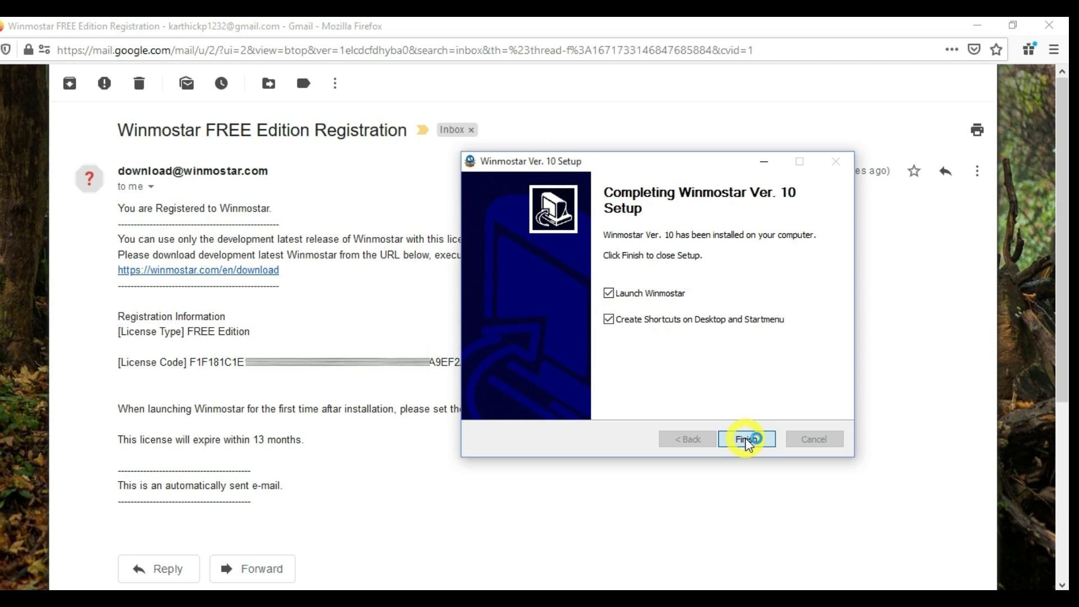
{"action": "left_click", "coordinate": [747, 440]}
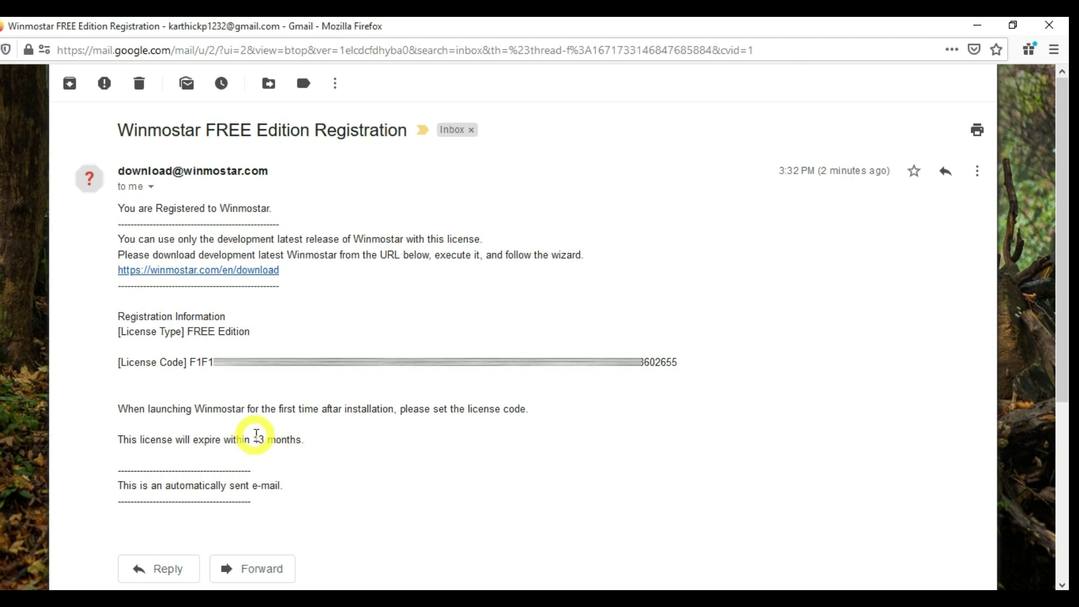
Copy the email's License Code, paste it into License Setting, and accept the success message
{"action": "left_click_drag", "start_coordinate": [256, 437], "coordinate": [307, 439]}
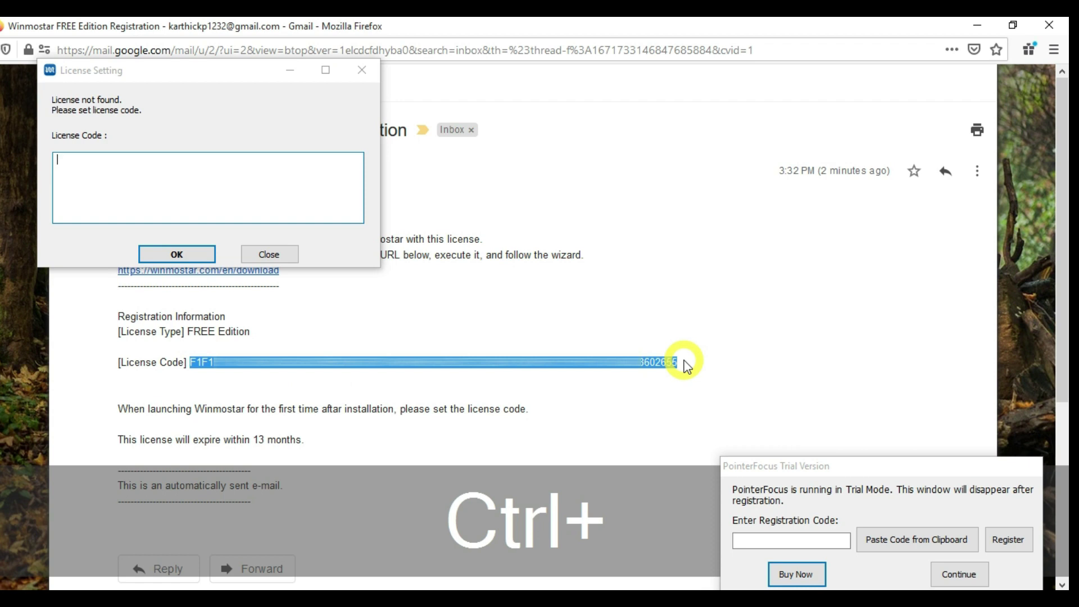
{"action": "key", "text": "ctrl+c"}
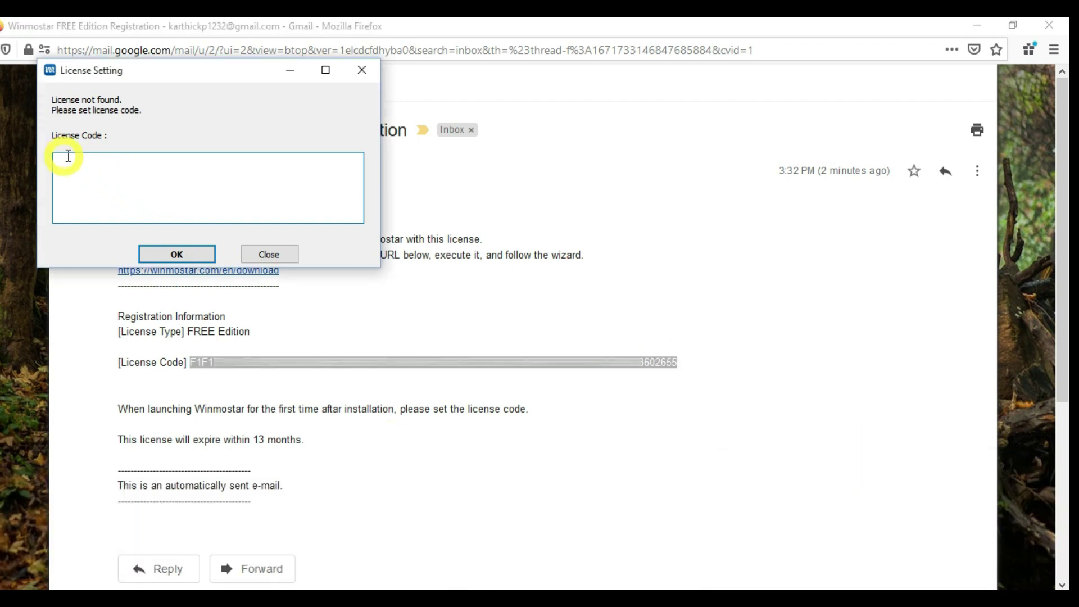
{"action": "key", "text": "ctrl"}
{"action": "key", "text": "ctrl+v"}
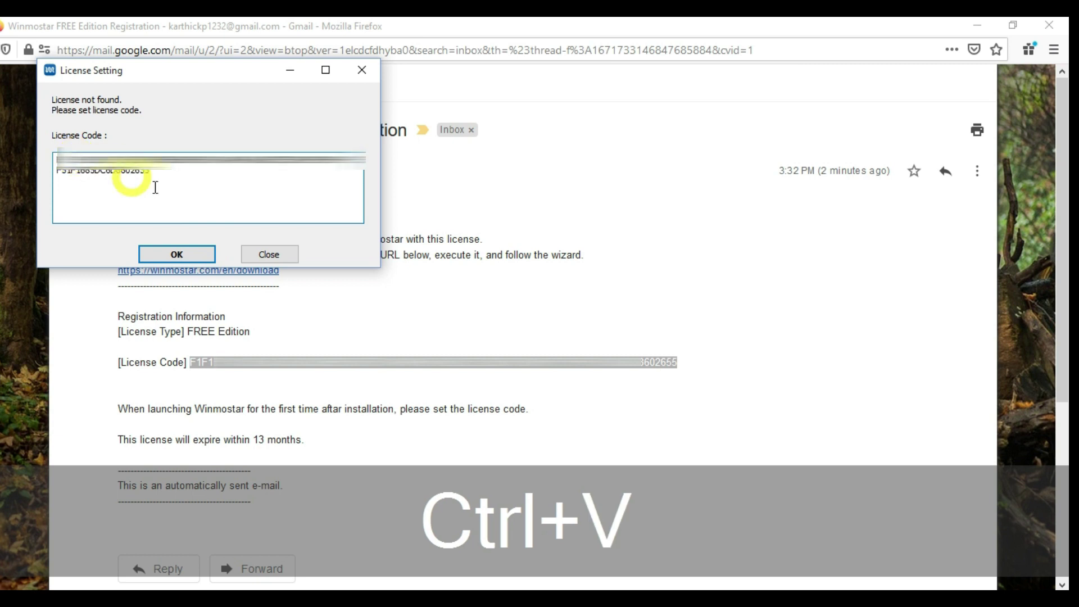
{"action": "left_click", "coordinate": [175, 255]}
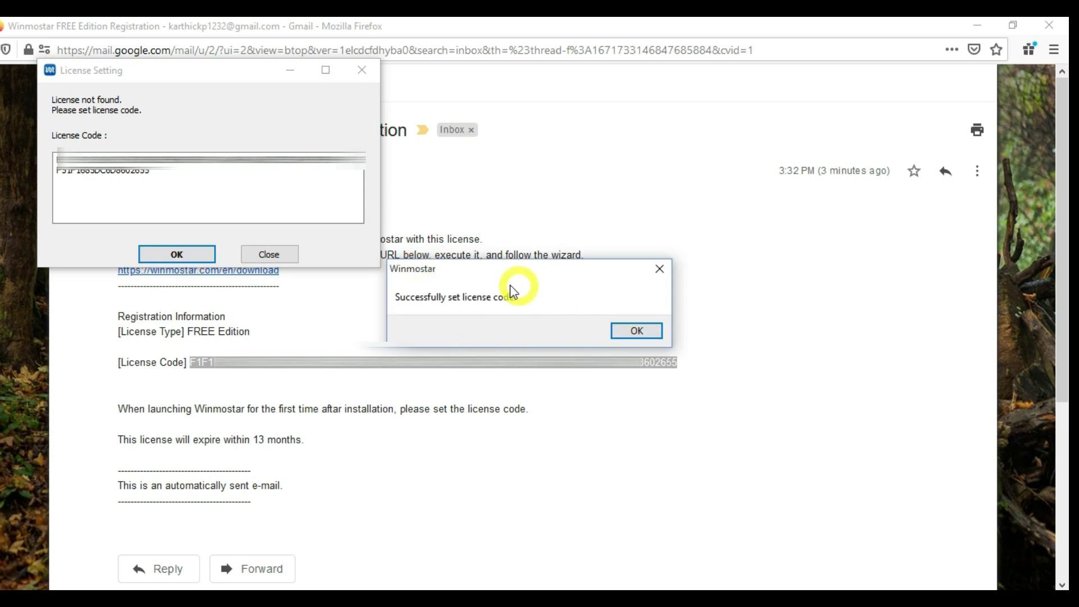
{"action": "left_click", "coordinate": [634, 330]}
Minimize Firefox and maximize the Winmostar (FREE) V10.1.4 window showing the C–H molecule
{"action": "left_click", "coordinate": [976, 25]}
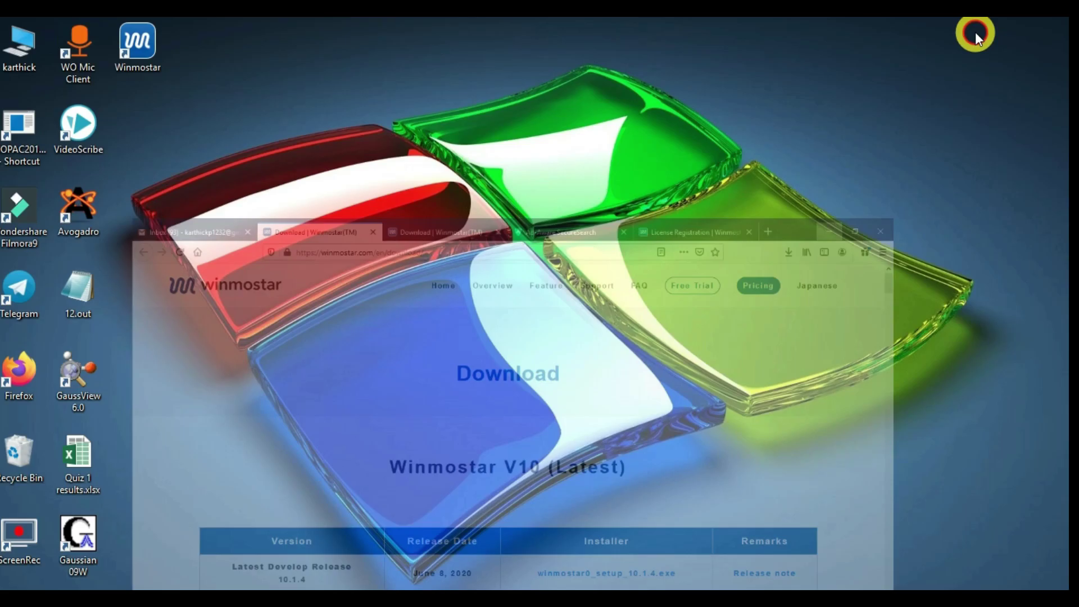
{"action": "left_click", "coordinate": [690, 61]}
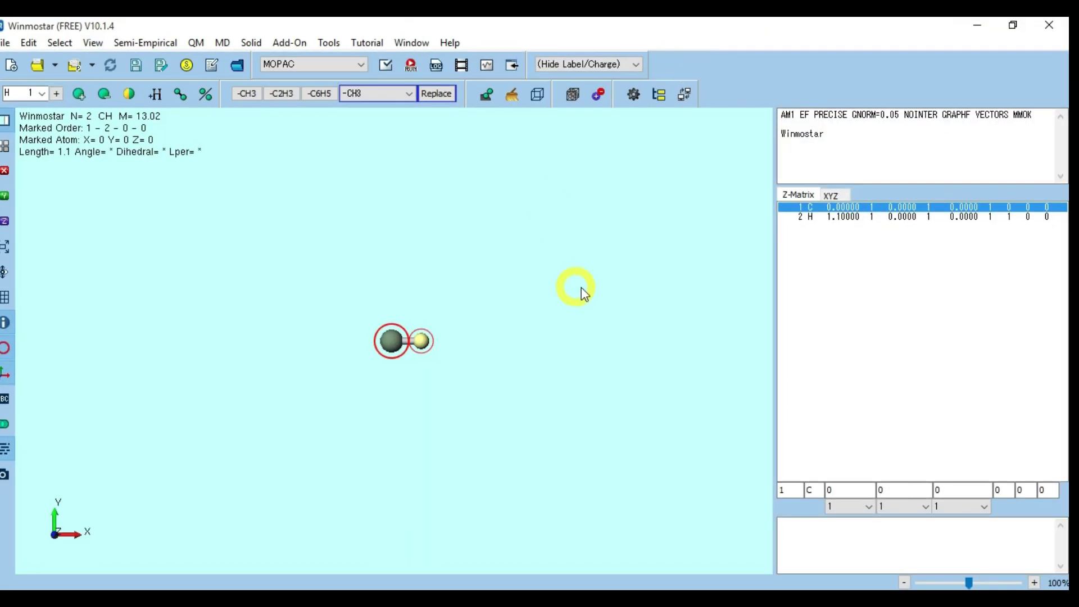